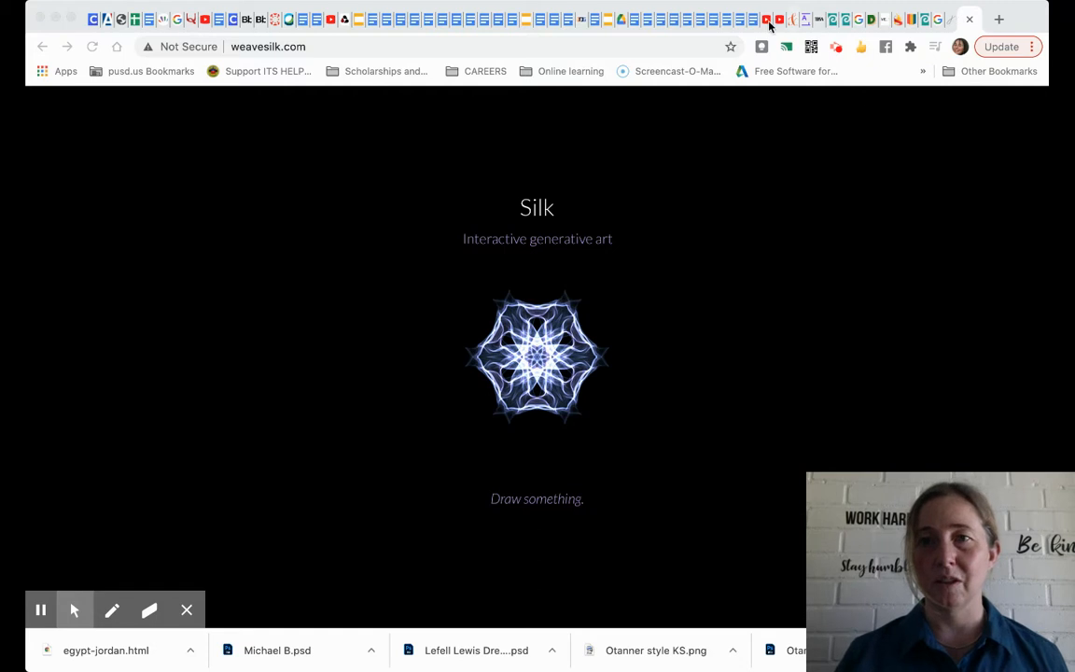
- View the freedom quilt video "Quilts undergroundrr 102usct" on YouTube and return to the Silk drawing page
{"action": "left_click", "coordinate": [329, 25]}
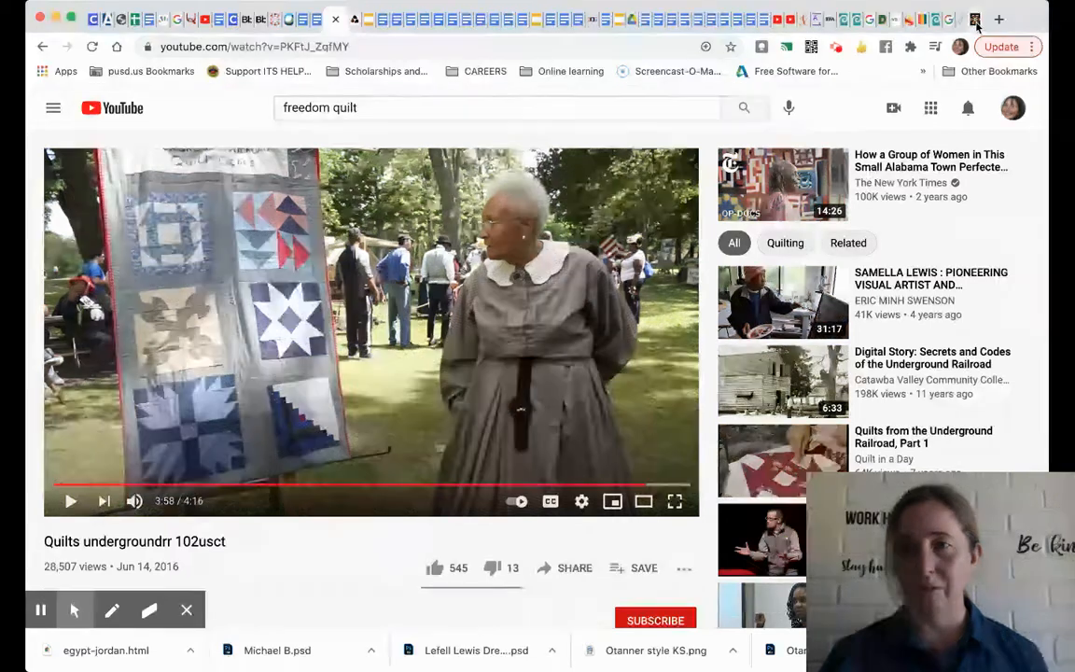
{"action": "left_click", "coordinate": [976, 26]}
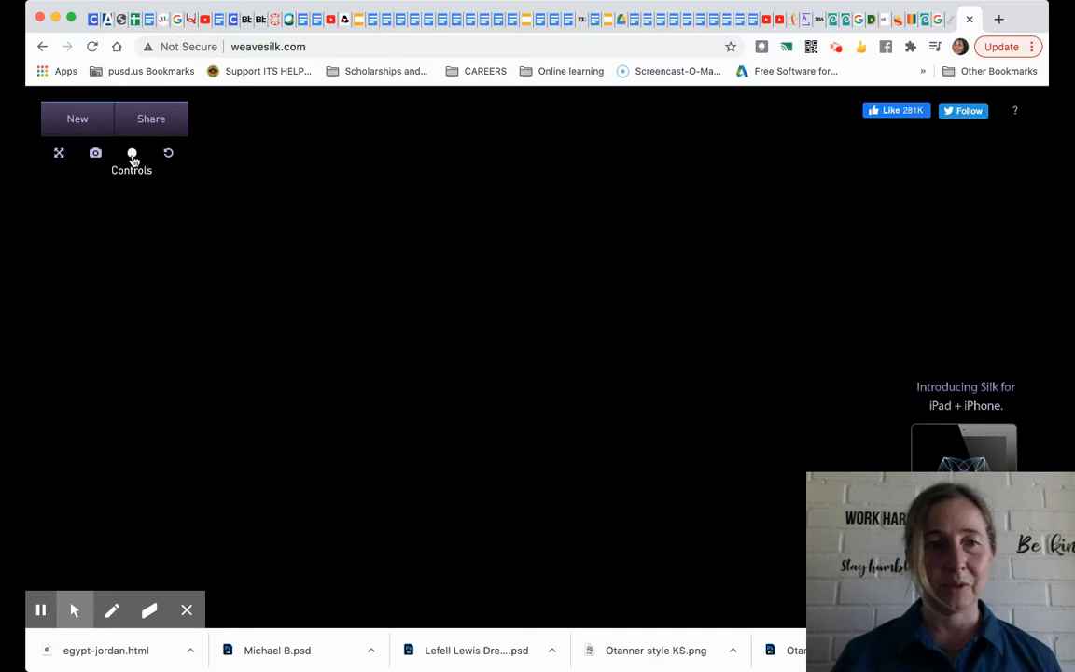
- Show the drawing controls, choose the gray brush color and turn off mirroring across the center
{"action": "left_click", "coordinate": [133, 157]}
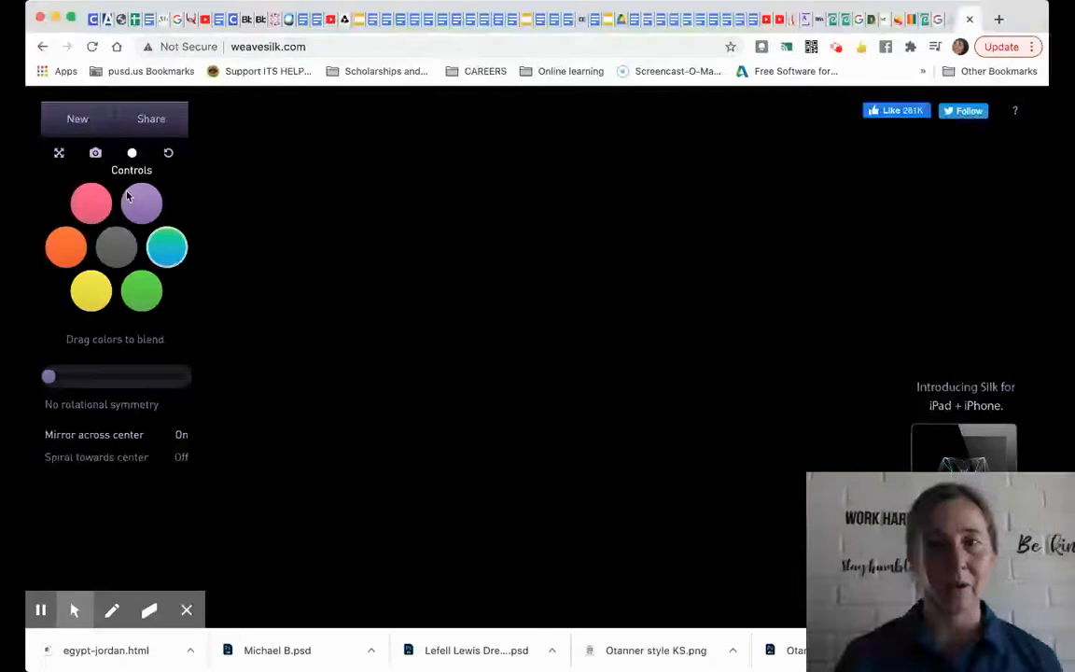
{"action": "left_click", "coordinate": [116, 246]}
{"action": "left_click", "coordinate": [184, 434]}
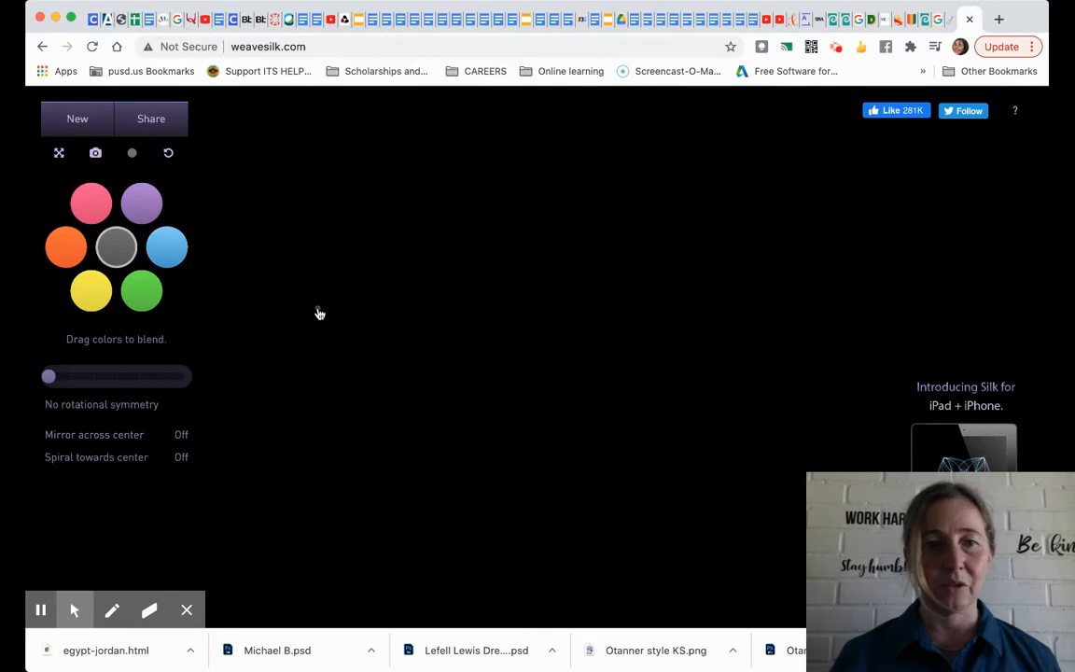
- Draw freehand gray letter-like strokes, a T-shaped form and several crossing vertical wisps, from the canvas's left side through its middle
{"action": "mouse_move", "coordinate": [283, 295]}
{"action": "left_mouse_down"}
{"action": "mouse_move", "coordinate": [434, 310]}
{"action": "mouse_move", "coordinate": [350, 338]}
{"action": "mouse_move", "coordinate": [348, 398]}
{"action": "mouse_move", "coordinate": [384, 377]}
{"action": "mouse_move", "coordinate": [467, 379]}
{"action": "mouse_move", "coordinate": [439, 383]}
{"action": "mouse_move", "coordinate": [440, 436]}
{"action": "mouse_move", "coordinate": [485, 399]}
{"action": "mouse_move", "coordinate": [496, 453]}
{"action": "left_mouse_up"}
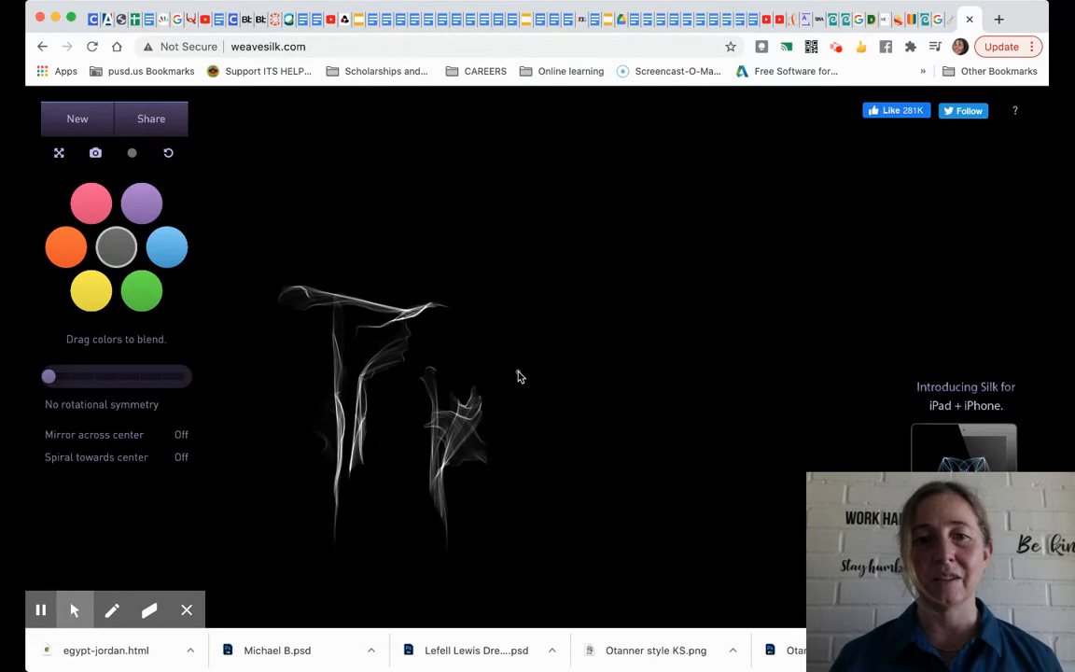
{"action": "left_click_drag", "start_coordinate": [518, 319], "coordinate": [516, 442]}
{"action": "left_click_drag", "start_coordinate": [464, 377], "coordinate": [563, 396]}
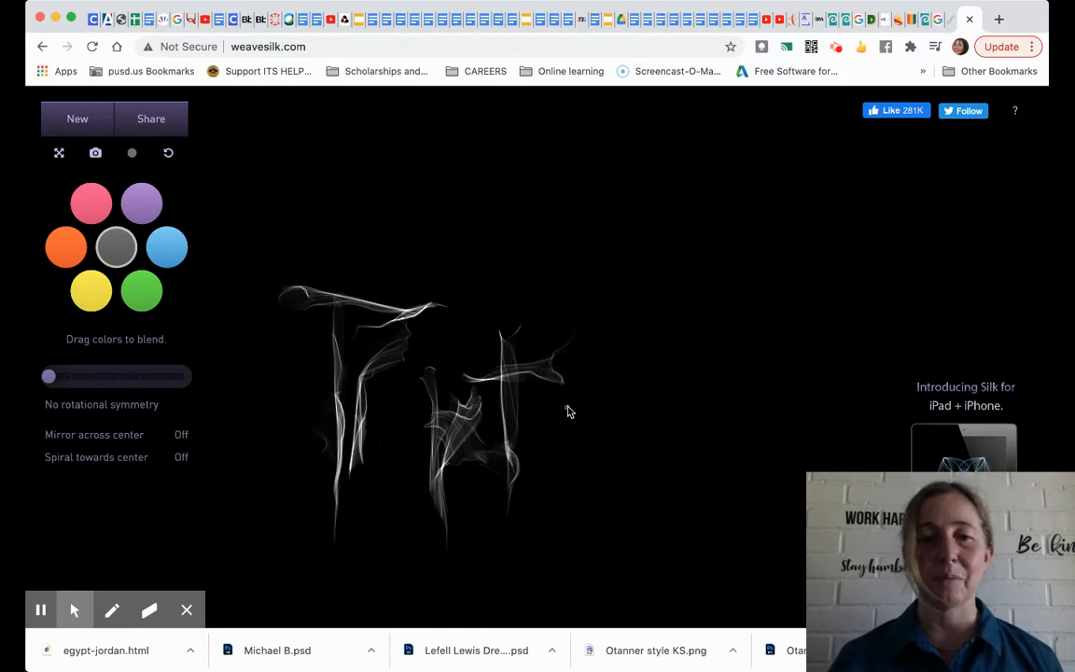
{"action": "mouse_move", "coordinate": [558, 341]}
{"action": "left_mouse_down"}
{"action": "mouse_move", "coordinate": [562, 449]}
{"action": "mouse_move", "coordinate": [600, 420]}
{"action": "mouse_move", "coordinate": [608, 479]}
{"action": "left_mouse_up"}
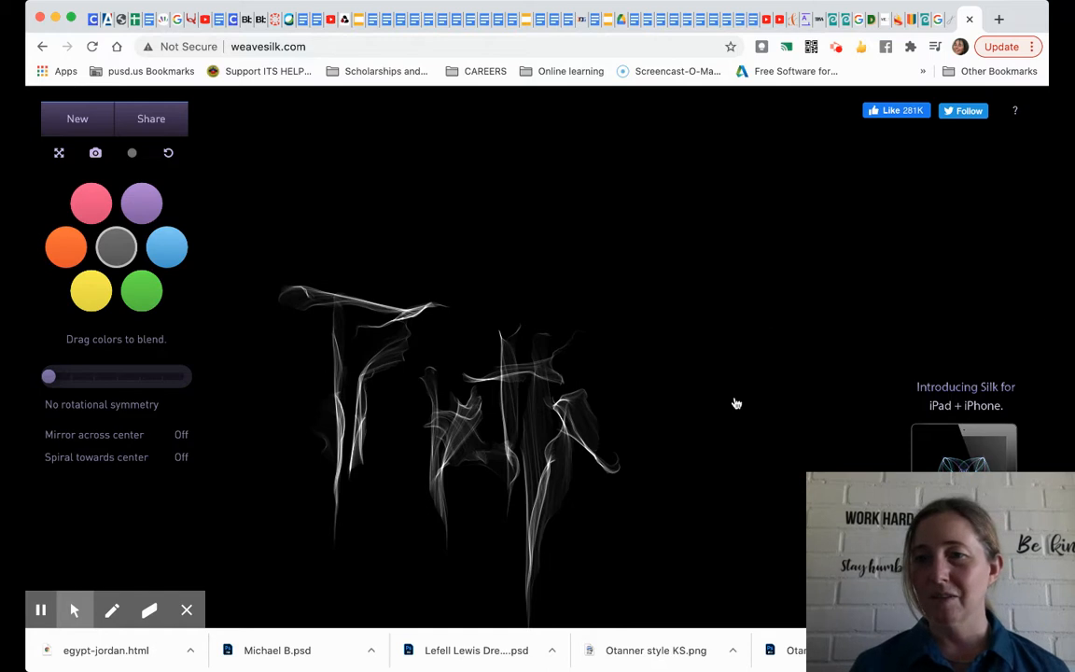
{"action": "left_click_drag", "start_coordinate": [597, 392], "coordinate": [612, 487]}
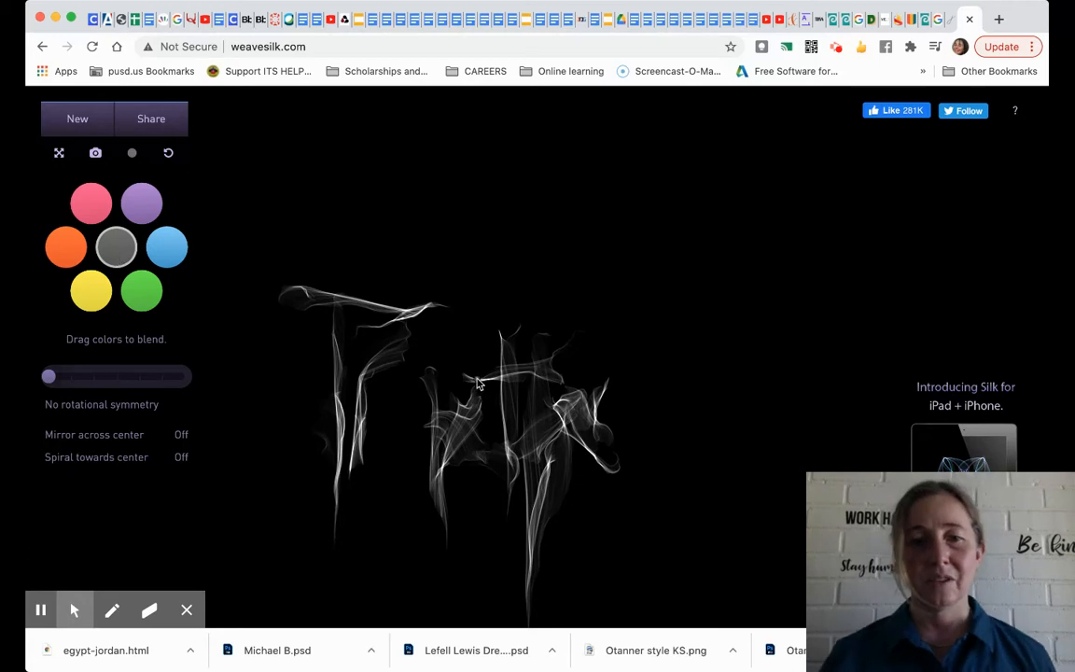
{"action": "left_click_drag", "start_coordinate": [479, 384], "coordinate": [566, 383]}
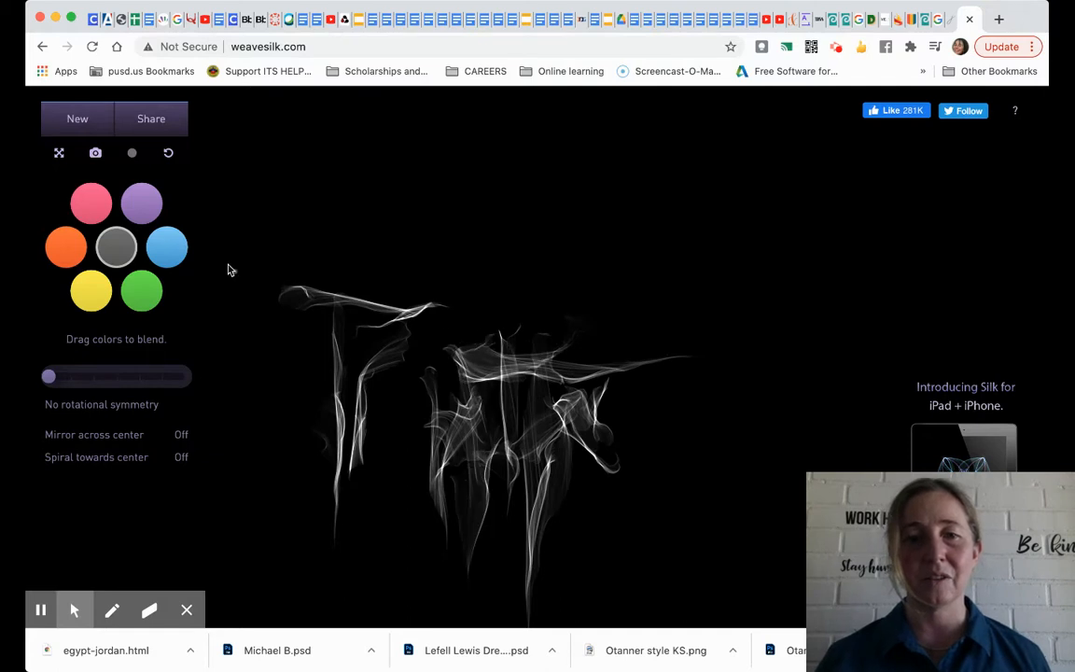
- Turn on mirroring across the center and draw a large purple oval ring around the gray strokes, with a short line down its upper middle
{"action": "left_click", "coordinate": [142, 215]}
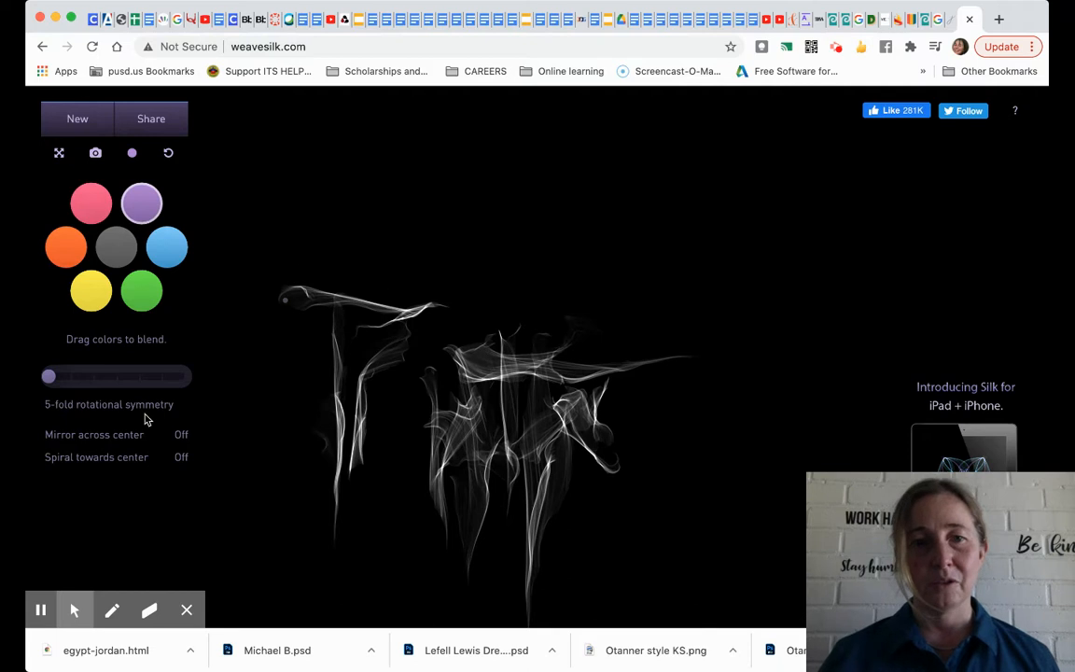
{"action": "left_click", "coordinate": [180, 434]}
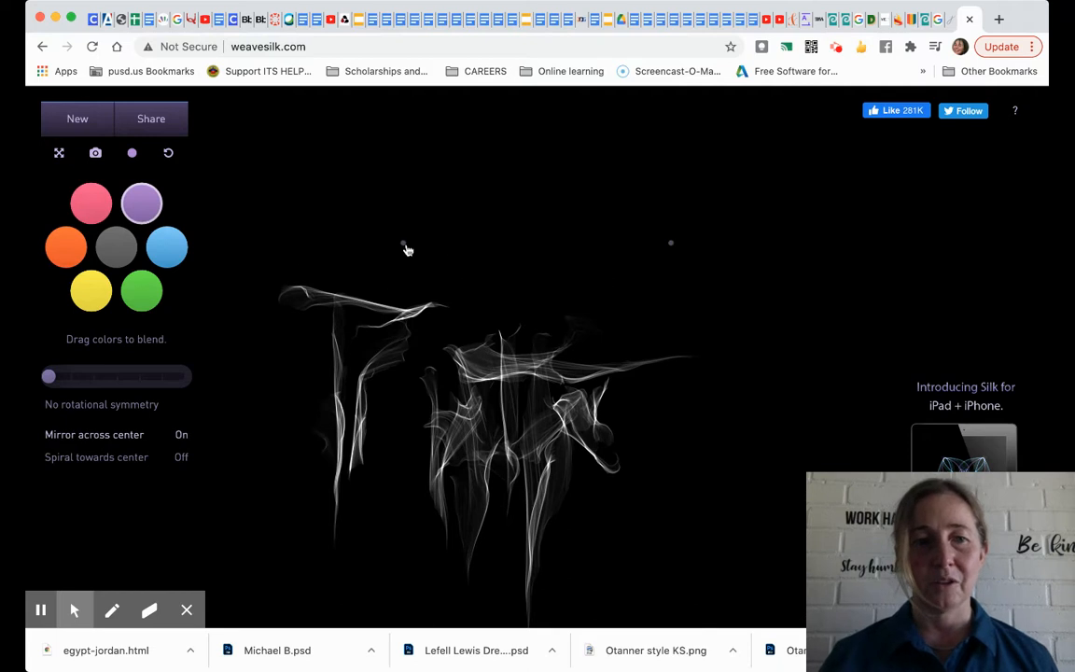
{"action": "mouse_move", "coordinate": [455, 256]}
{"action": "left_mouse_down"}
{"action": "mouse_move", "coordinate": [337, 338]}
{"action": "mouse_move", "coordinate": [363, 408]}
{"action": "mouse_move", "coordinate": [417, 471]}
{"action": "mouse_move", "coordinate": [493, 477]}
{"action": "mouse_move", "coordinate": [469, 485]}
{"action": "mouse_move", "coordinate": [383, 469]}
{"action": "mouse_move", "coordinate": [331, 382]}
{"action": "mouse_move", "coordinate": [361, 310]}
{"action": "mouse_move", "coordinate": [418, 267]}
{"action": "mouse_move", "coordinate": [467, 260]}
{"action": "mouse_move", "coordinate": [493, 279]}
{"action": "mouse_move", "coordinate": [505, 255]}
{"action": "mouse_move", "coordinate": [607, 254]}
{"action": "left_mouse_up"}
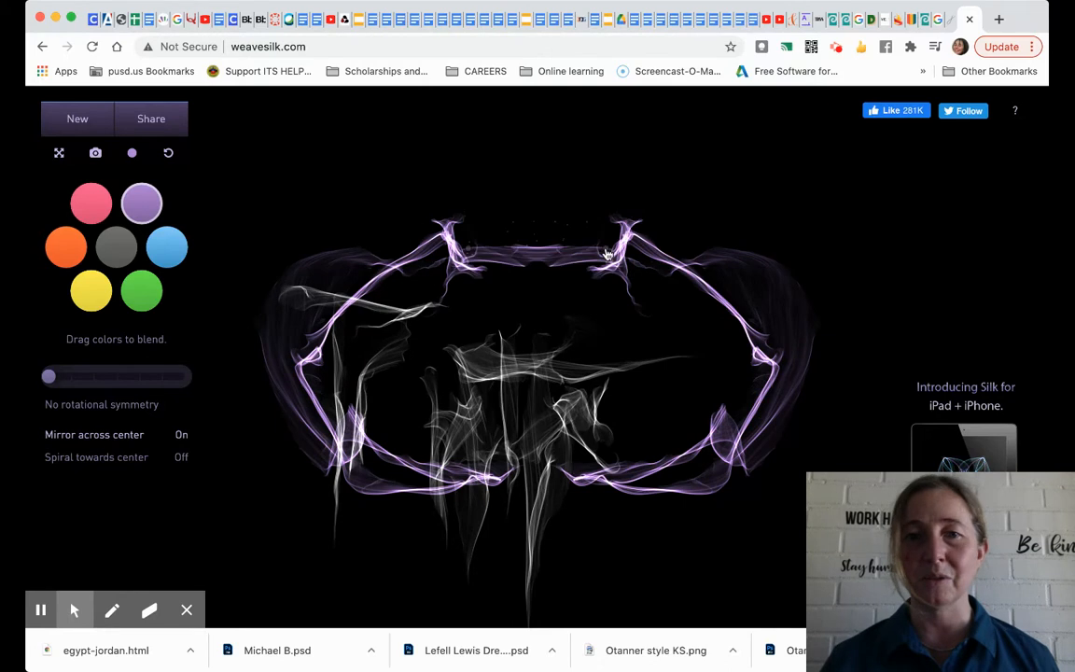
{"action": "mouse_move", "coordinate": [371, 264]}
{"action": "left_mouse_down"}
{"action": "mouse_move", "coordinate": [312, 368]}
{"action": "mouse_move", "coordinate": [344, 428]}
{"action": "mouse_move", "coordinate": [556, 505]}
{"action": "mouse_move", "coordinate": [617, 493]}
{"action": "left_mouse_up"}
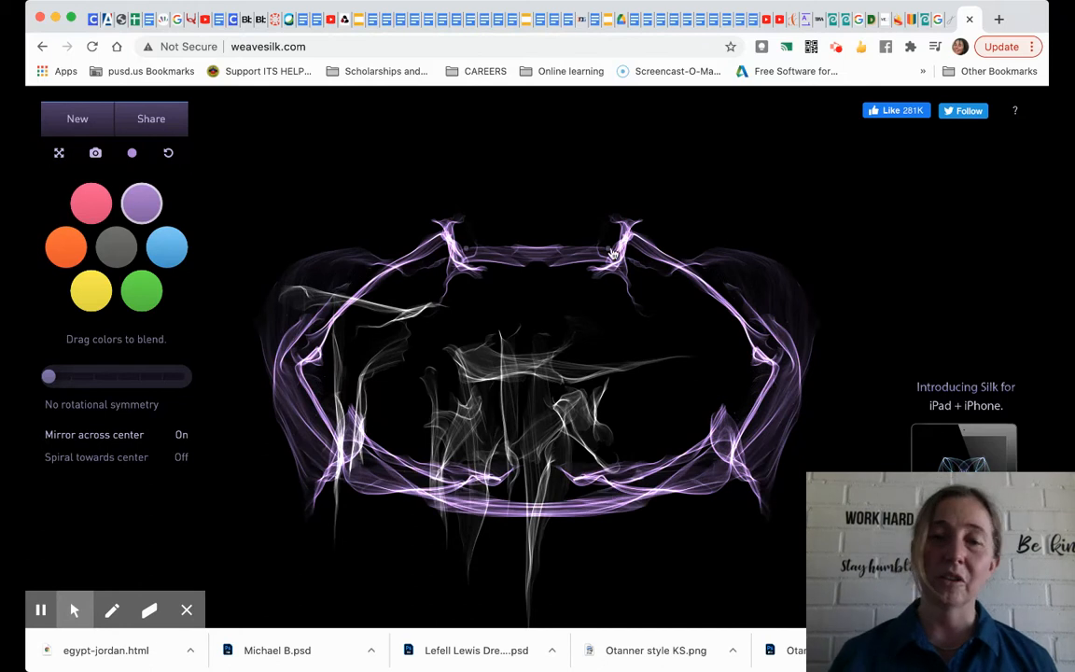
{"action": "mouse_move", "coordinate": [596, 229]}
{"action": "left_mouse_down"}
{"action": "mouse_move", "coordinate": [660, 248]}
{"action": "mouse_move", "coordinate": [735, 384]}
{"action": "left_mouse_up"}
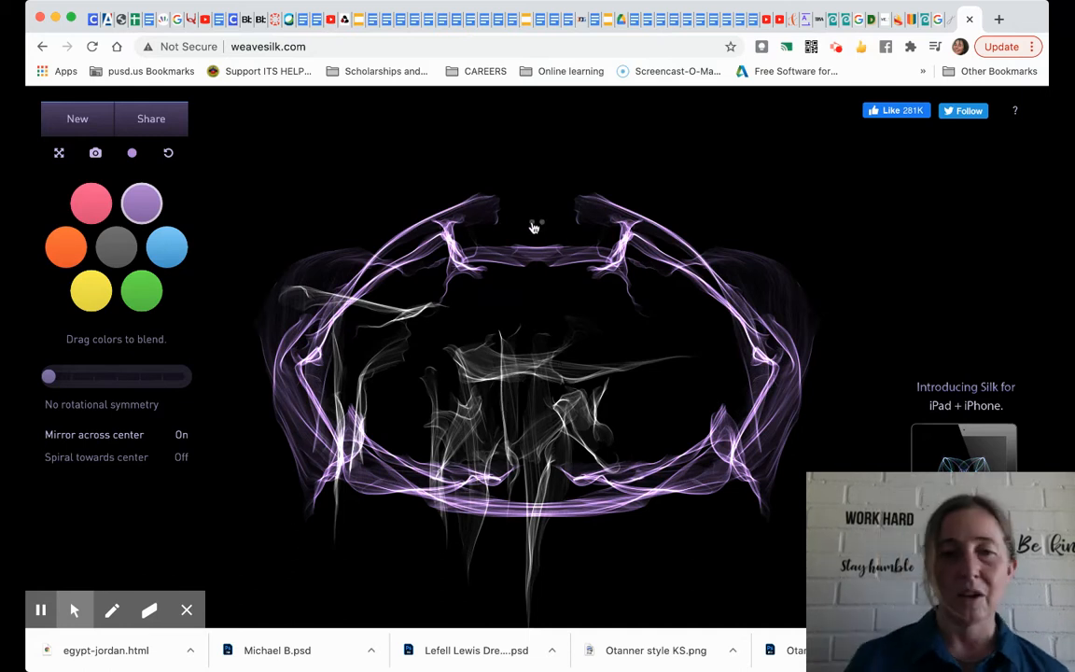
{"action": "left_click_drag", "start_coordinate": [602, 228], "coordinate": [730, 386]}
{"action": "left_click_drag", "start_coordinate": [278, 344], "coordinate": [396, 293]}
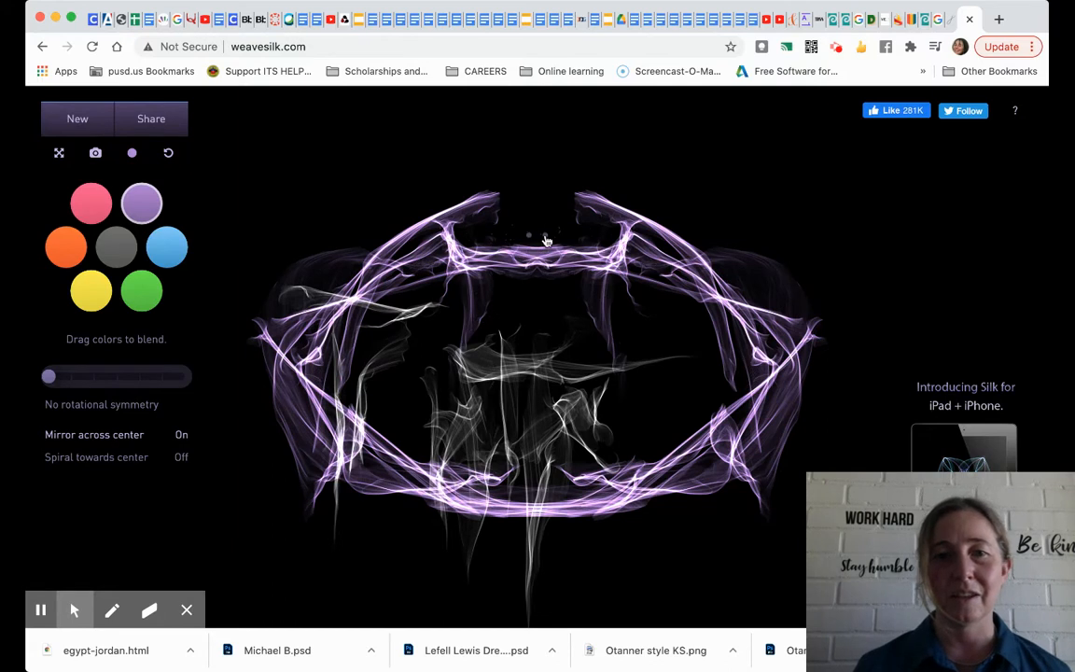
{"action": "left_click_drag", "start_coordinate": [544, 239], "coordinate": [541, 279]}
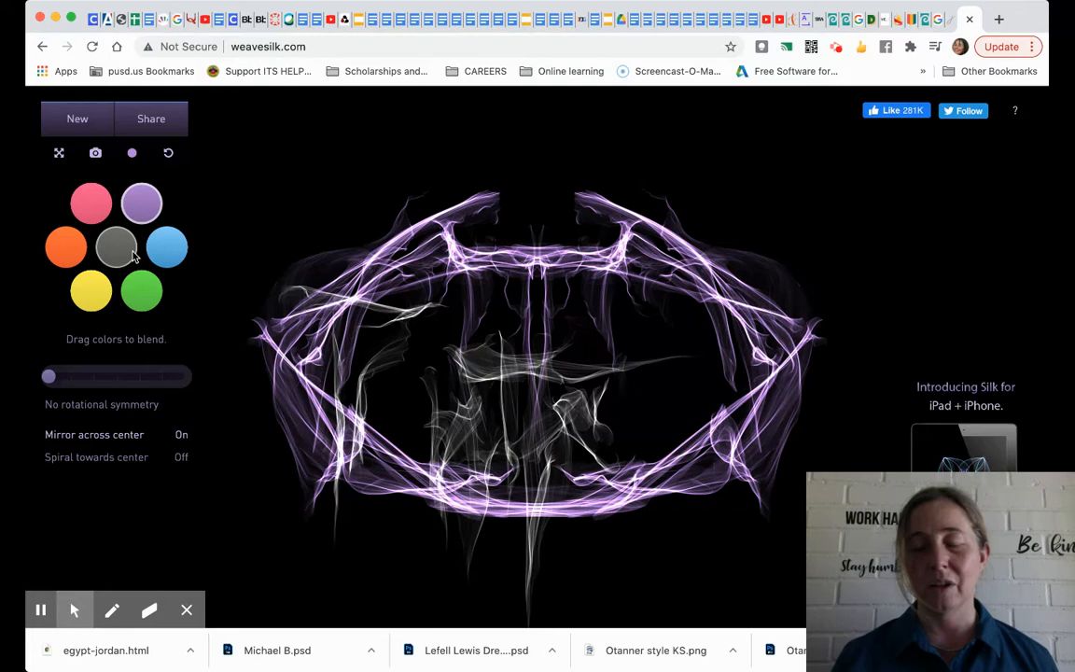
- Draw mirrored yellow strokes forming a tall vertical shaft and a long horizontal bar, with a short crossbar near the top of the purple oval
{"action": "left_click", "coordinate": [90, 295]}
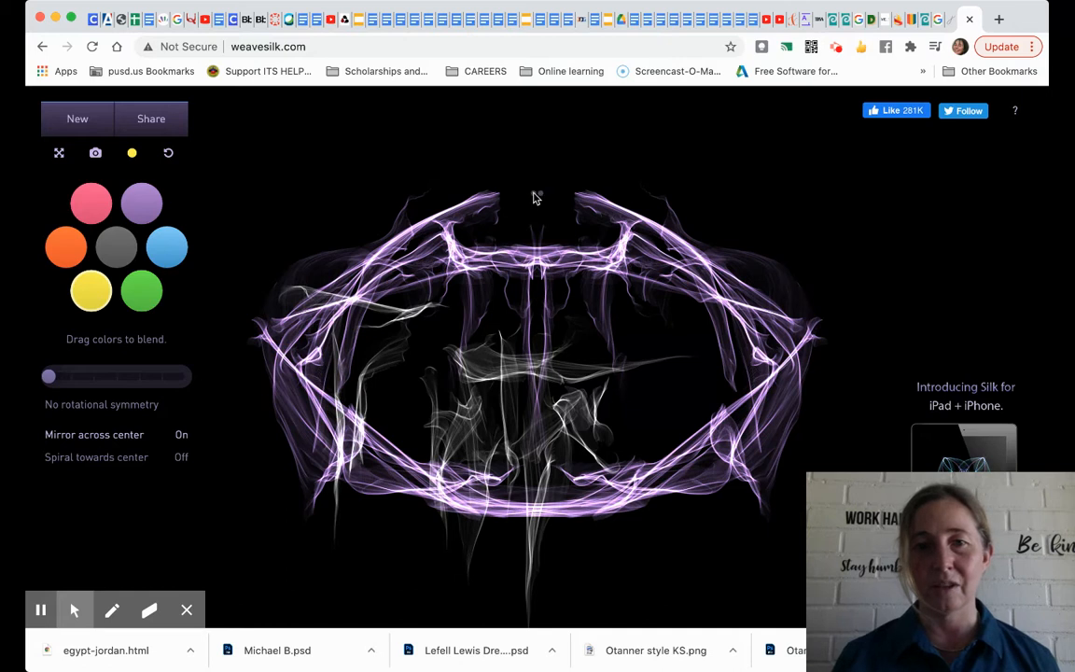
{"action": "mouse_move", "coordinate": [533, 161]}
{"action": "left_mouse_down"}
{"action": "mouse_move", "coordinate": [495, 472]}
{"action": "mouse_move", "coordinate": [499, 422]}
{"action": "left_mouse_up"}
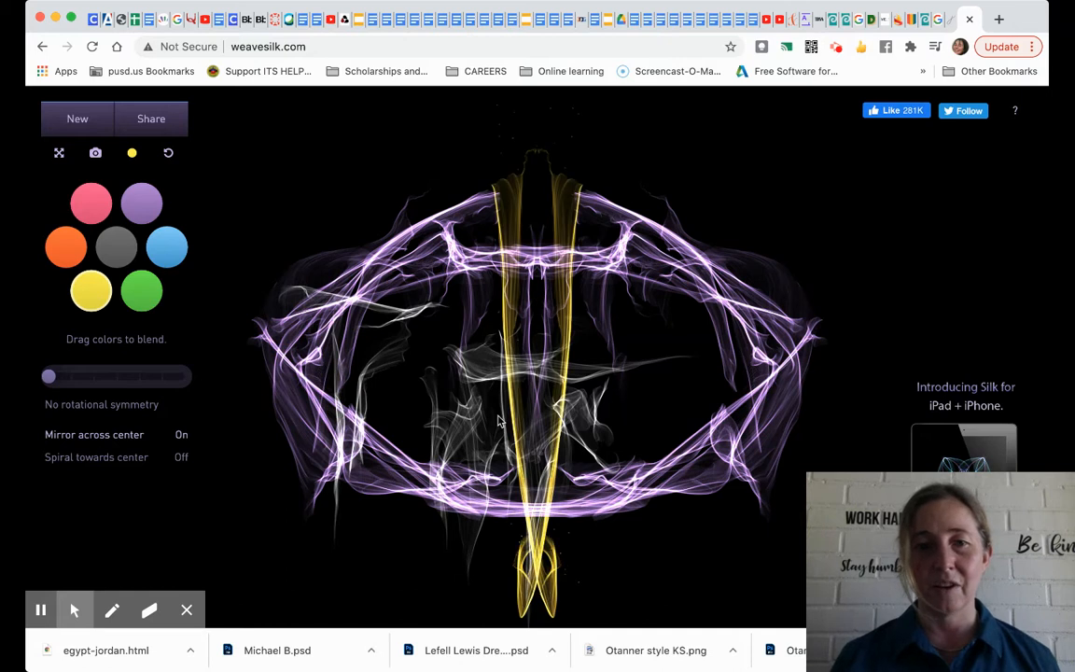
{"action": "left_click_drag", "start_coordinate": [383, 373], "coordinate": [1045, 360]}
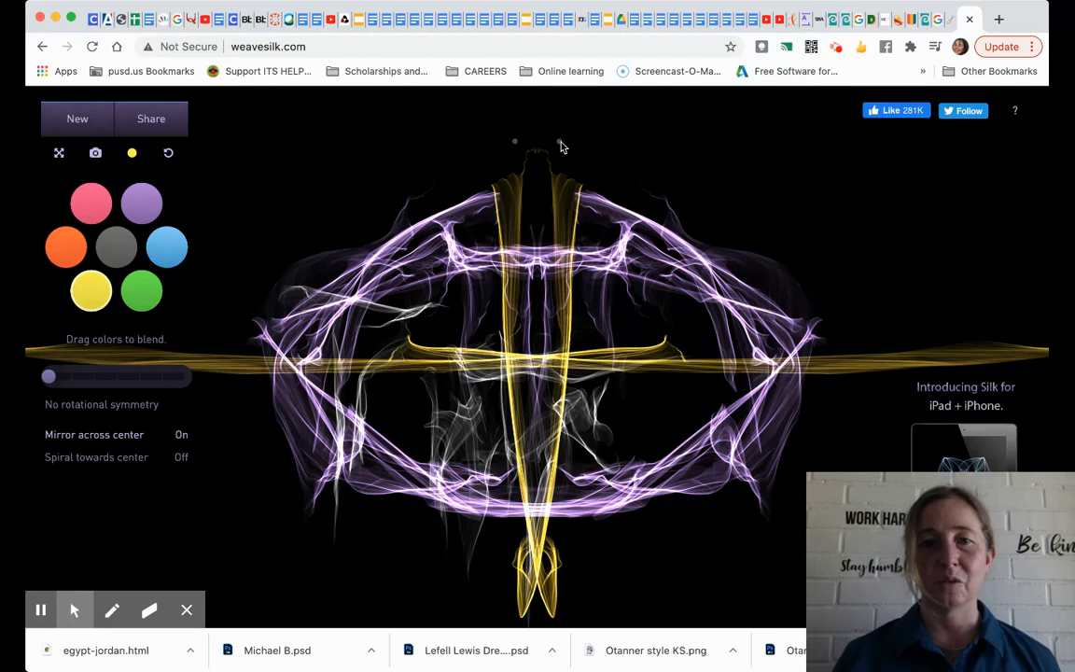
{"action": "mouse_move", "coordinate": [560, 147]}
{"action": "left_mouse_down"}
{"action": "mouse_move", "coordinate": [530, 126]}
{"action": "mouse_move", "coordinate": [535, 288]}
{"action": "mouse_move", "coordinate": [555, 379]}
{"action": "mouse_move", "coordinate": [544, 431]}
{"action": "left_mouse_up"}
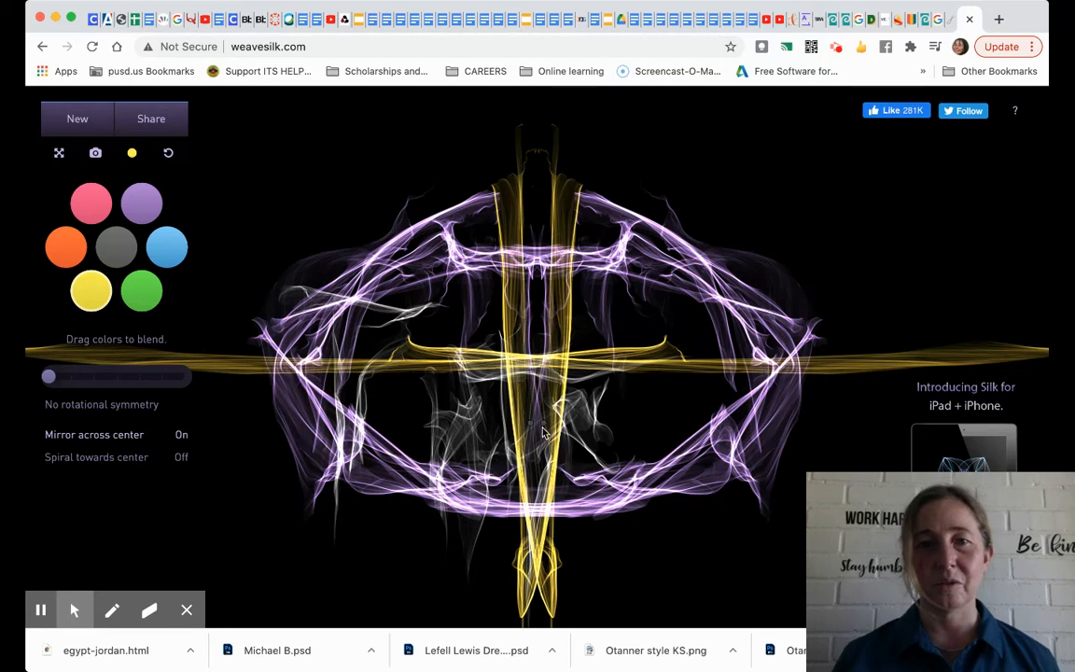
{"action": "left_click_drag", "start_coordinate": [506, 191], "coordinate": [509, 93]}
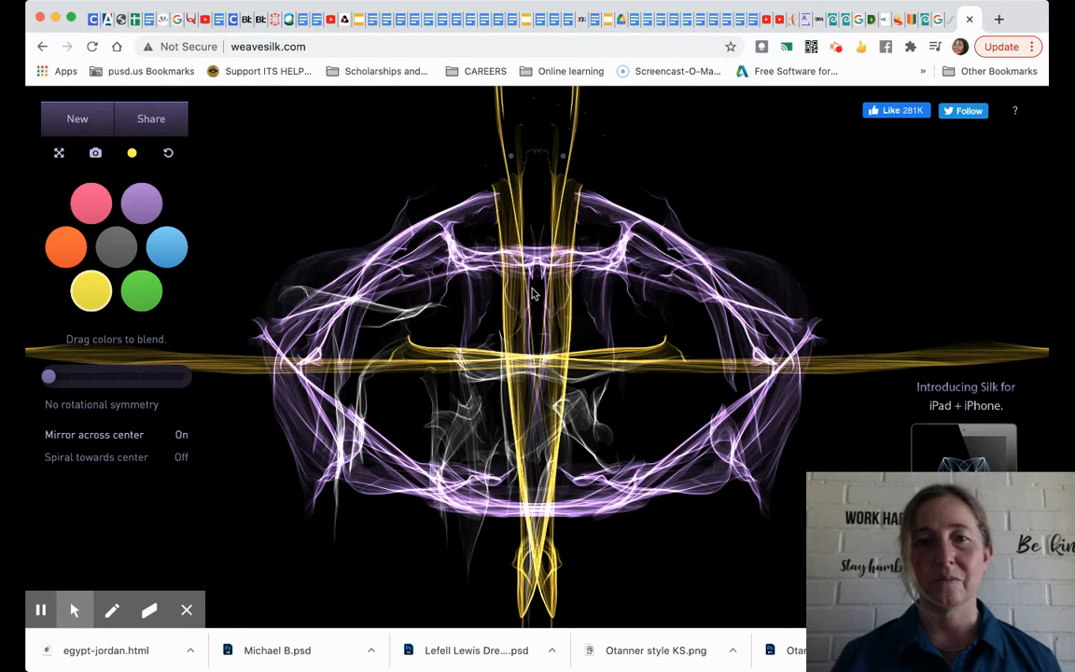
{"action": "left_click_drag", "start_coordinate": [233, 366], "coordinate": [507, 364]}
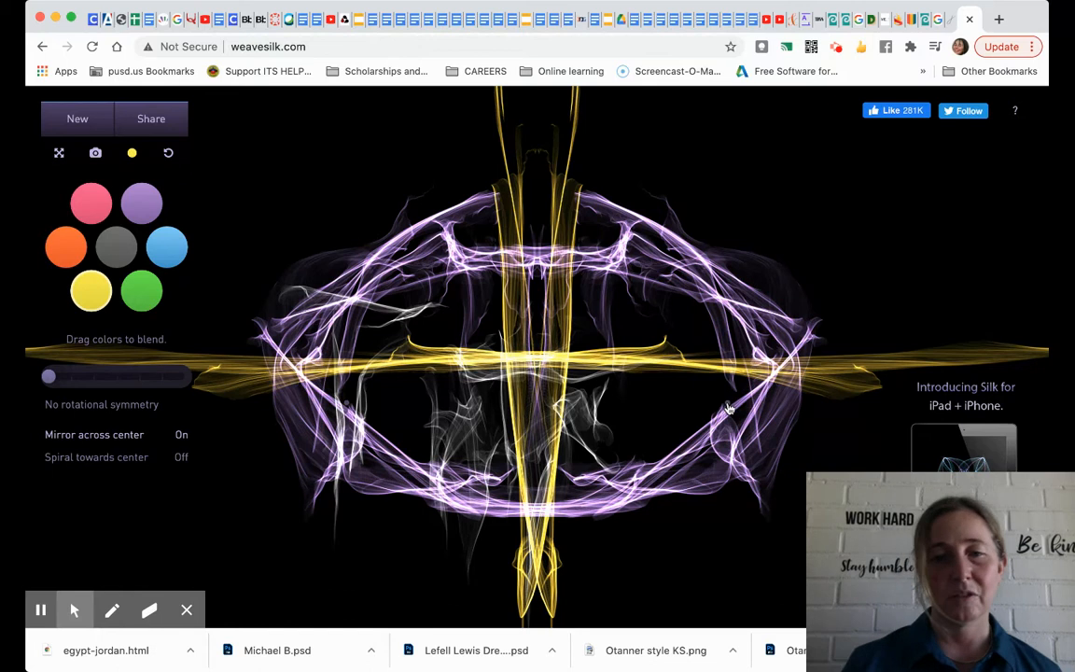
{"action": "left_click_drag", "start_coordinate": [538, 105], "coordinate": [540, 216]}
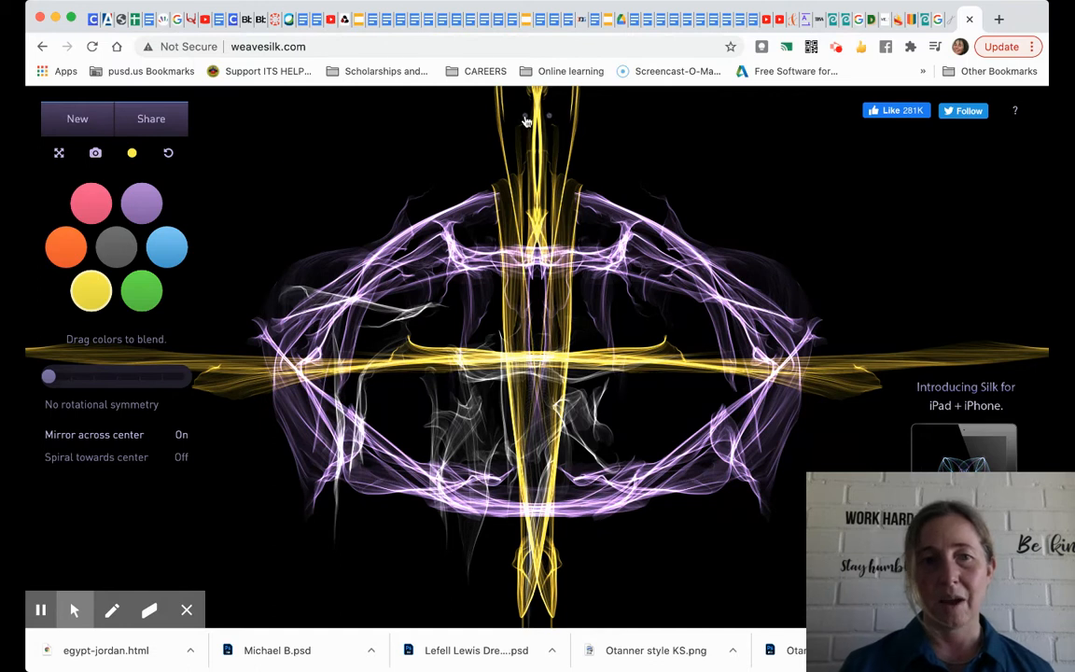
{"action": "mouse_move", "coordinate": [528, 118]}
{"action": "left_mouse_down"}
{"action": "mouse_move", "coordinate": [521, 132]}
{"action": "mouse_move", "coordinate": [536, 108]}
{"action": "left_mouse_up"}
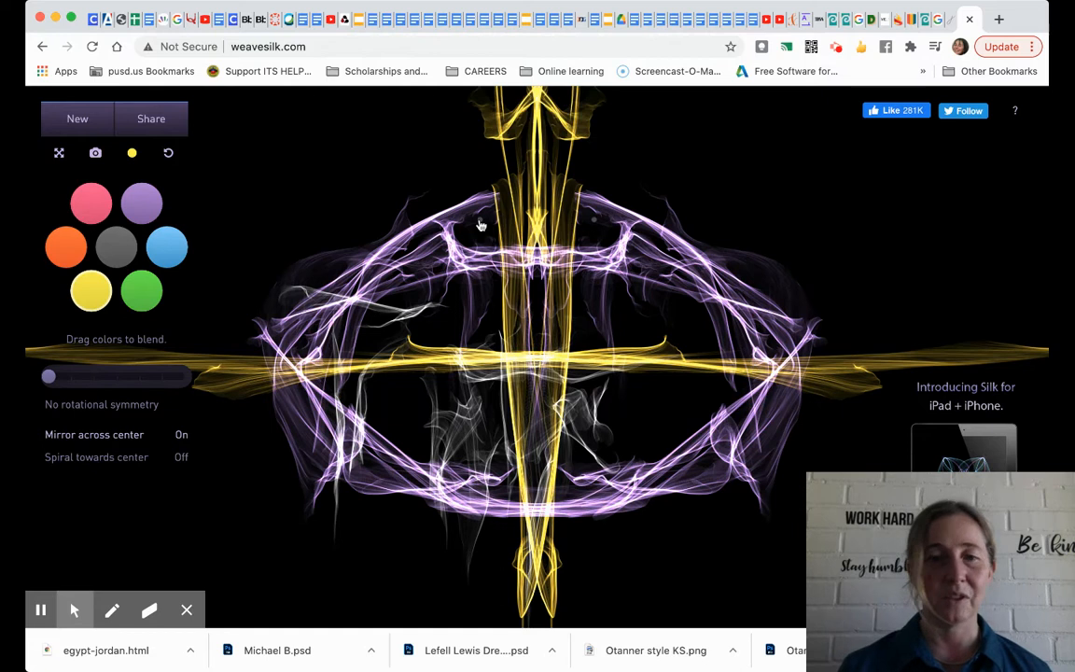
{"action": "left_click_drag", "start_coordinate": [512, 225], "coordinate": [585, 233]}
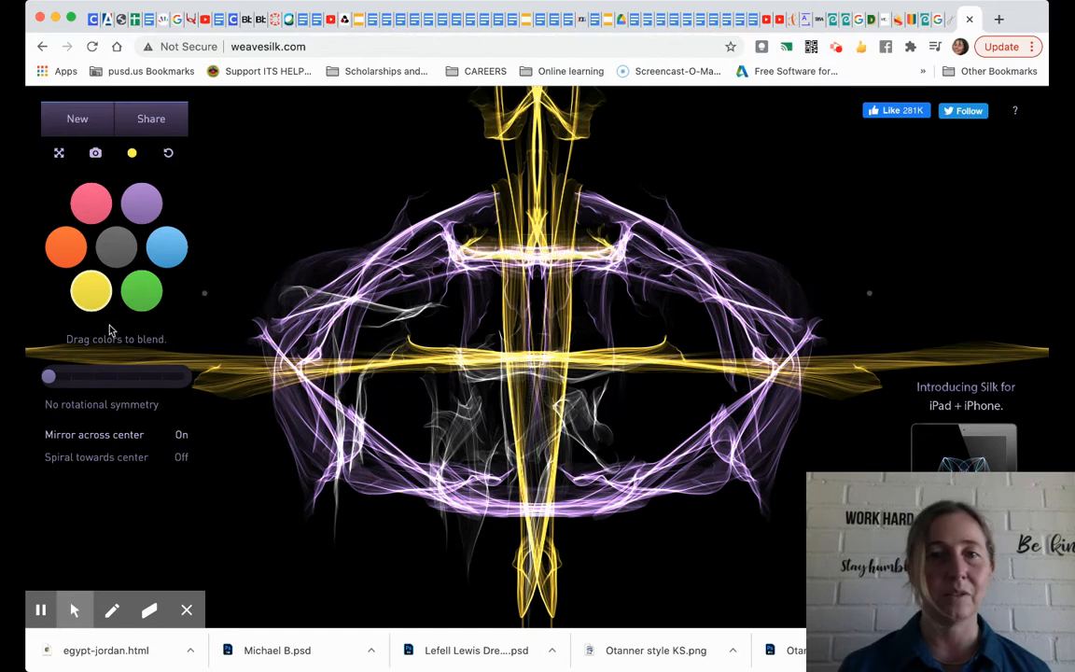
- Draw mirrored pink strokes across the upper part of the oval and as wide arches above it
{"action": "left_click", "coordinate": [93, 207]}
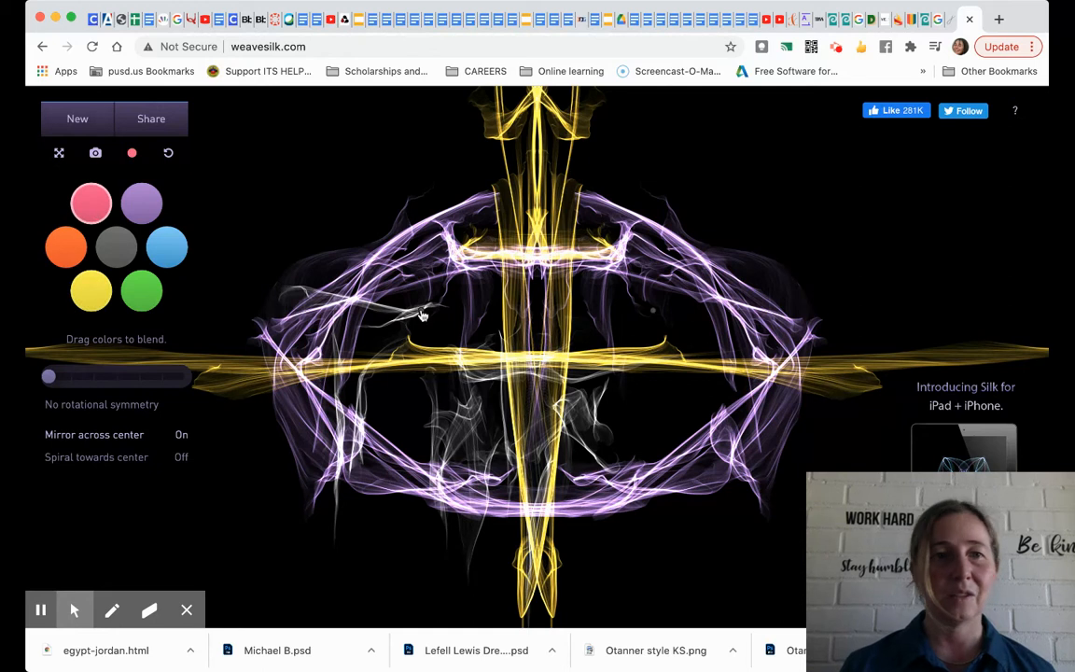
{"action": "mouse_move", "coordinate": [408, 312]}
{"action": "left_mouse_down"}
{"action": "mouse_move", "coordinate": [622, 314]}
{"action": "mouse_move", "coordinate": [366, 304]}
{"action": "mouse_move", "coordinate": [427, 293]}
{"action": "left_mouse_up"}
{"action": "mouse_move", "coordinate": [563, 297]}
{"action": "left_mouse_down"}
{"action": "mouse_move", "coordinate": [453, 271]}
{"action": "mouse_move", "coordinate": [258, 277]}
{"action": "left_mouse_up"}
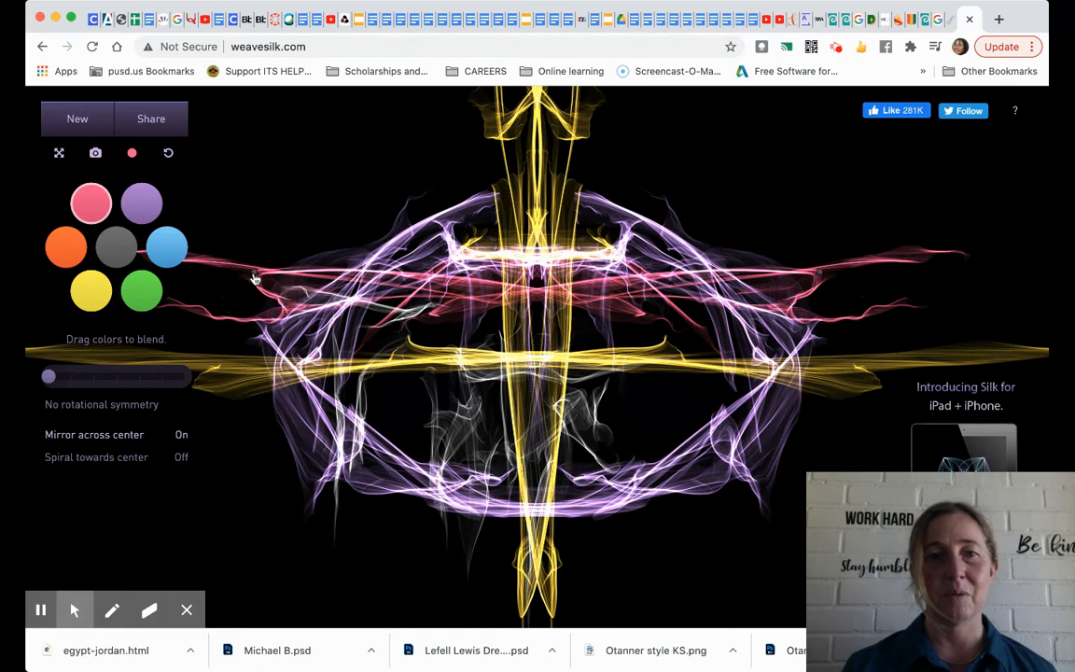
{"action": "mouse_move", "coordinate": [253, 273]}
{"action": "left_mouse_down"}
{"action": "mouse_move", "coordinate": [379, 190]}
{"action": "mouse_move", "coordinate": [504, 183]}
{"action": "left_mouse_up"}
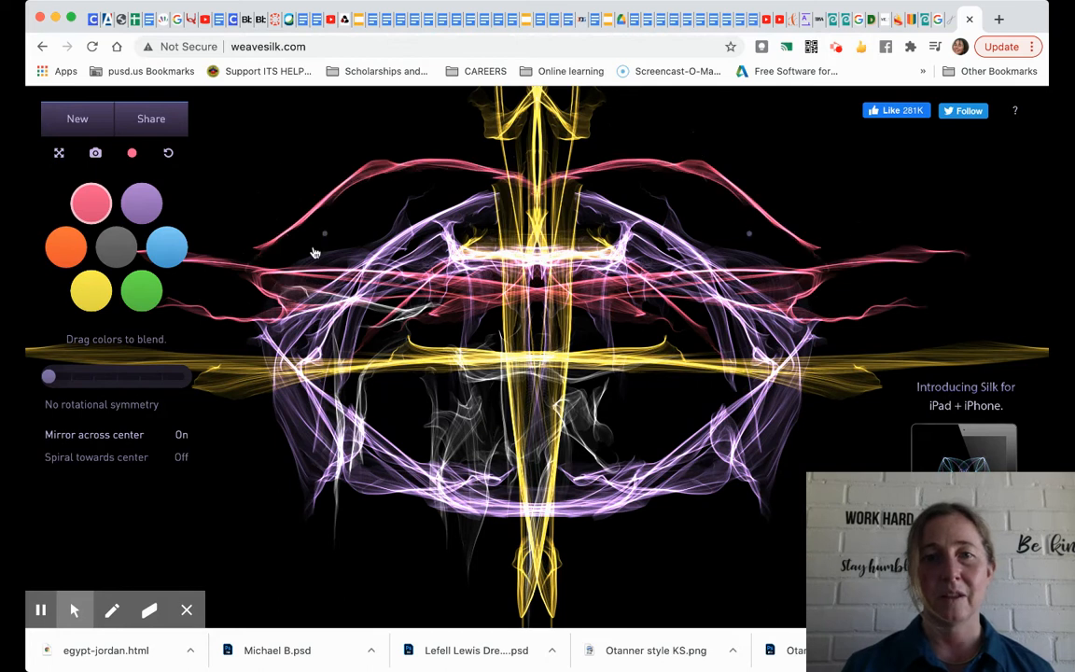
{"action": "mouse_move", "coordinate": [307, 249]}
{"action": "left_mouse_down"}
{"action": "mouse_move", "coordinate": [399, 193]}
{"action": "mouse_move", "coordinate": [505, 176]}
{"action": "mouse_move", "coordinate": [356, 199]}
{"action": "mouse_move", "coordinate": [304, 271]}
{"action": "mouse_move", "coordinate": [428, 187]}
{"action": "mouse_move", "coordinate": [500, 182]}
{"action": "mouse_move", "coordinate": [527, 202]}
{"action": "mouse_move", "coordinate": [394, 213]}
{"action": "mouse_move", "coordinate": [366, 268]}
{"action": "mouse_move", "coordinate": [533, 180]}
{"action": "mouse_move", "coordinate": [578, 217]}
{"action": "mouse_move", "coordinate": [394, 243]}
{"action": "left_mouse_up"}
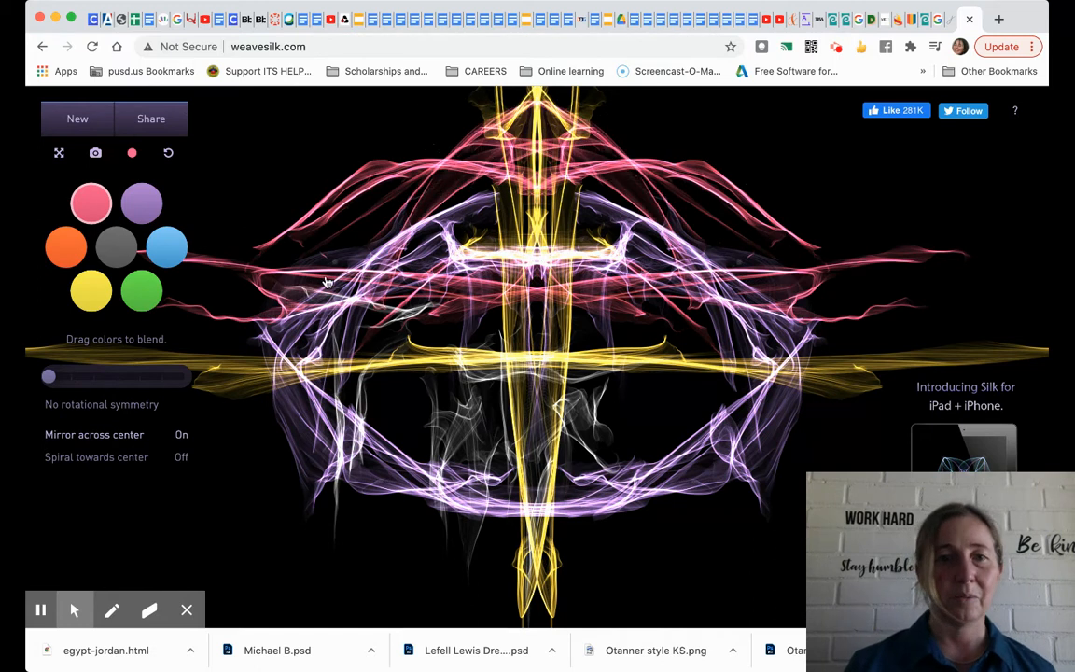
{"action": "mouse_move", "coordinate": [295, 261]}
{"action": "left_mouse_down"}
{"action": "mouse_move", "coordinate": [300, 319]}
{"action": "mouse_move", "coordinate": [437, 185]}
{"action": "mouse_move", "coordinate": [682, 220]}
{"action": "mouse_move", "coordinate": [735, 255]}
{"action": "left_mouse_up"}
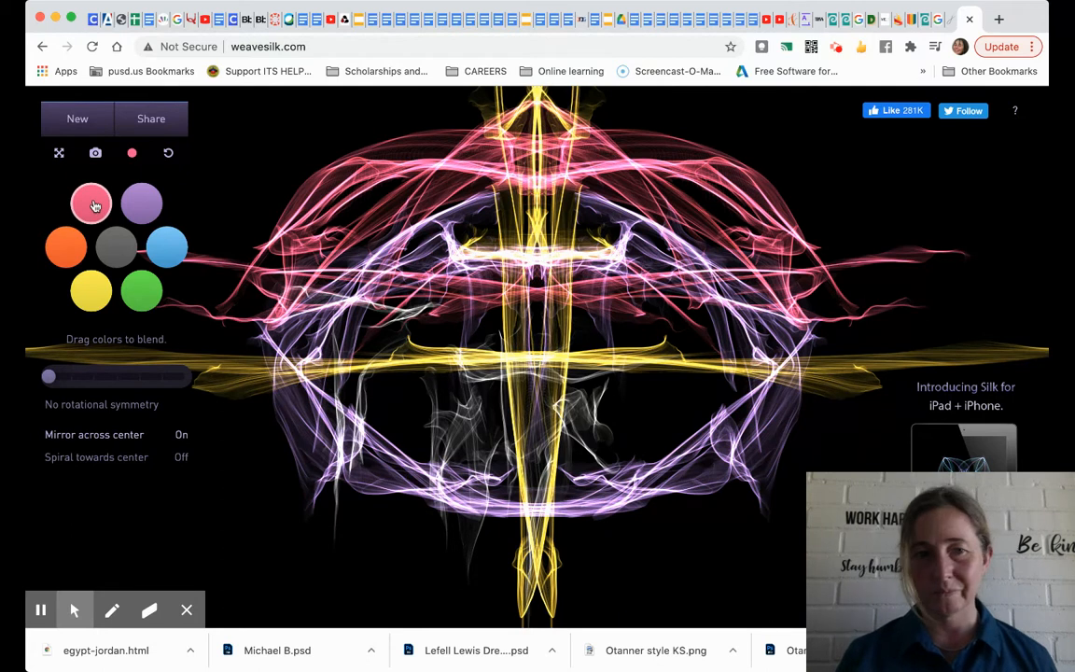
- Add short mirrored green strokes inside the oval, above and below the yellow horizontal bar
{"action": "left_click", "coordinate": [141, 290]}
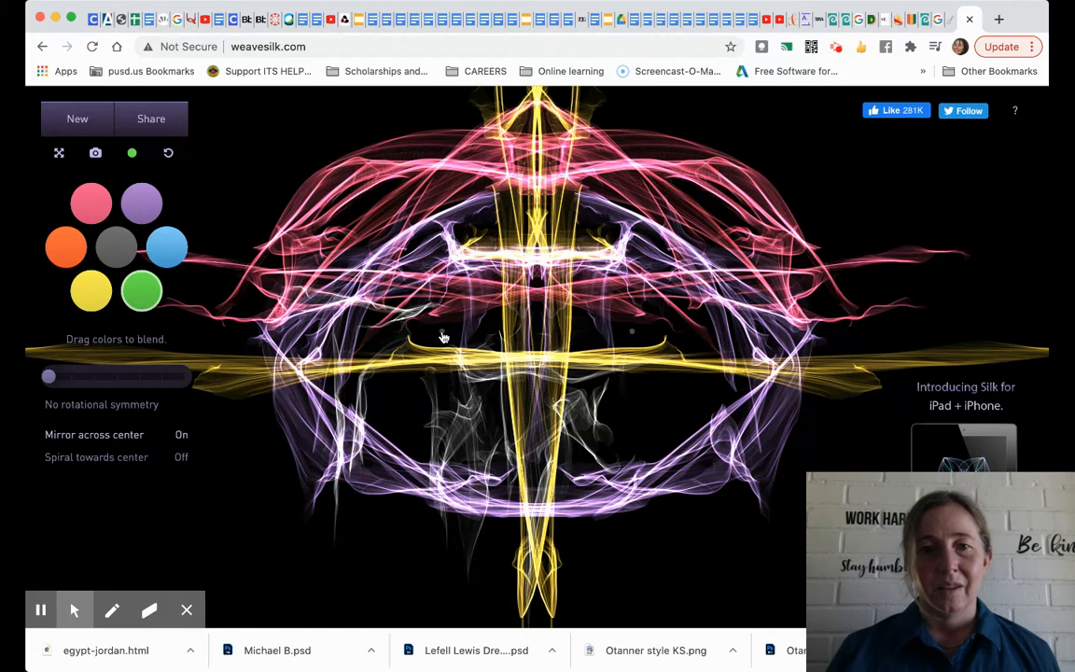
{"action": "left_click_drag", "start_coordinate": [442, 338], "coordinate": [480, 339]}
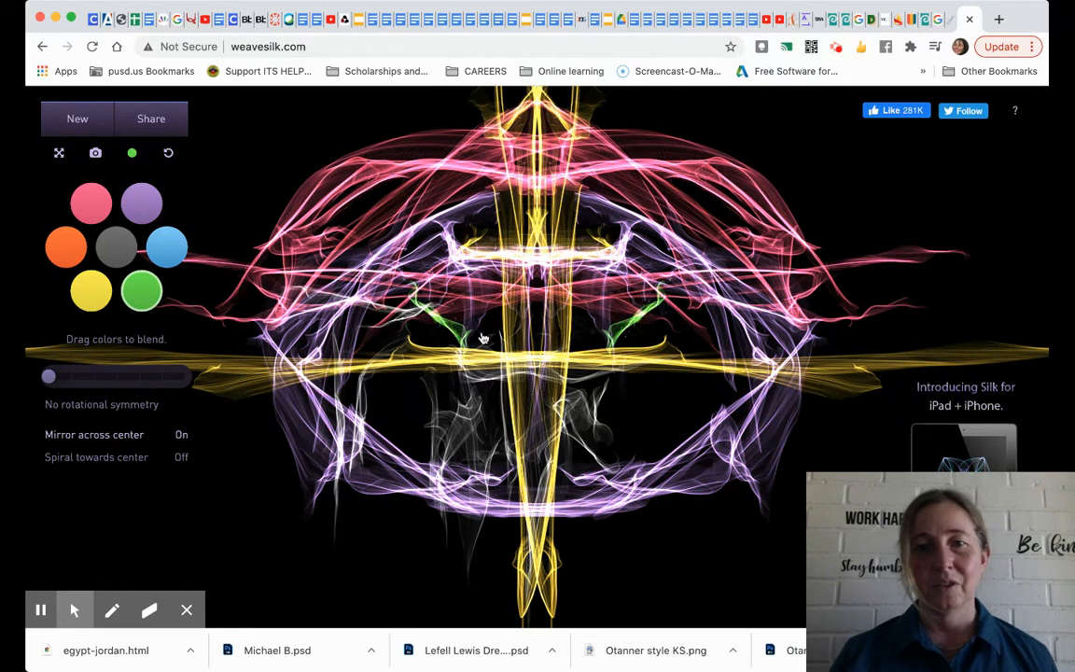
{"action": "left_click_drag", "start_coordinate": [467, 382], "coordinate": [480, 449]}
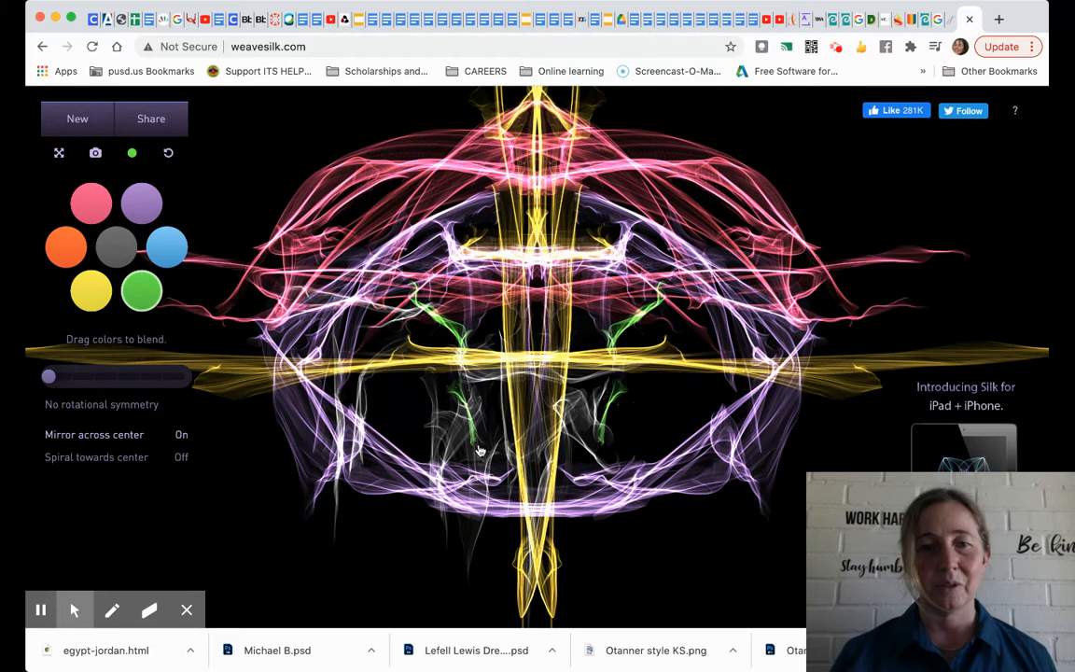
- Add mirrored blue strokes along both sides of the yellow vertical shaft inside the oval
{"action": "left_click", "coordinate": [163, 250]}
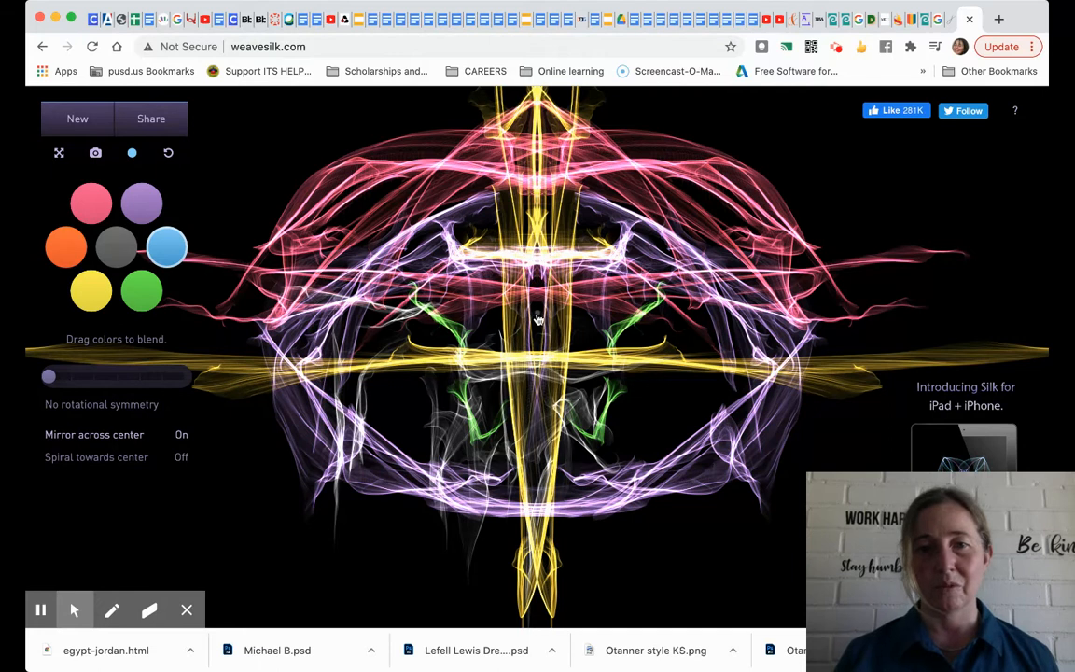
{"action": "mouse_move", "coordinate": [504, 322]}
{"action": "left_mouse_down"}
{"action": "mouse_move", "coordinate": [495, 392]}
{"action": "mouse_move", "coordinate": [534, 481]}
{"action": "mouse_move", "coordinate": [536, 229]}
{"action": "left_mouse_up"}
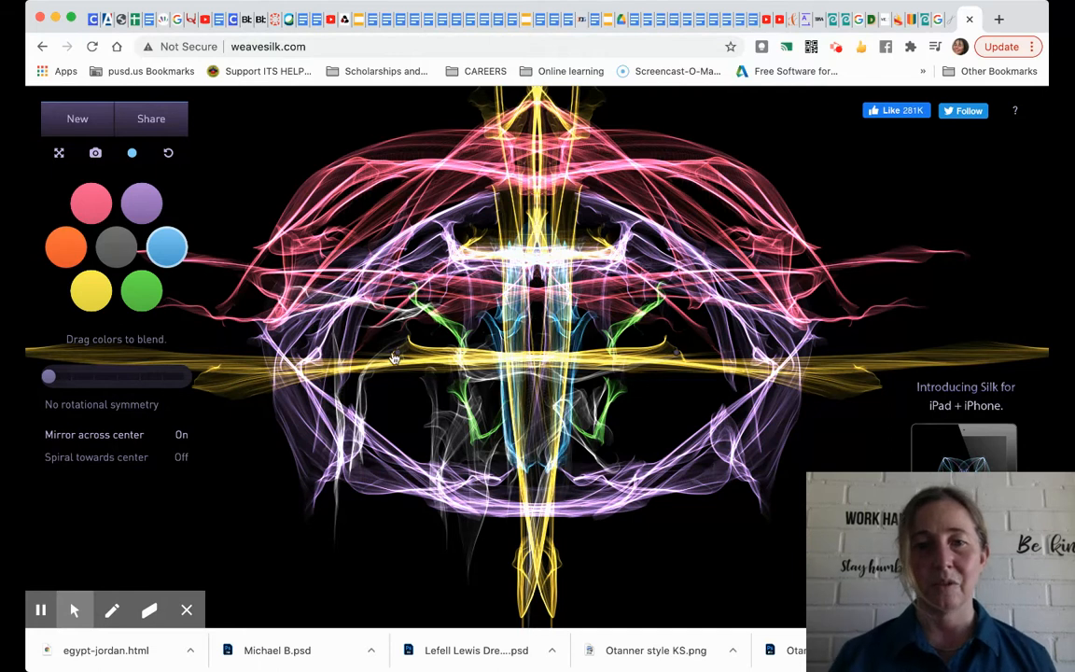
- Draw mirrored blue strokes just above and below the yellow horizontal bar and down the centre of the yellow shaft
{"action": "left_click_drag", "start_coordinate": [336, 318], "coordinate": [482, 353]}
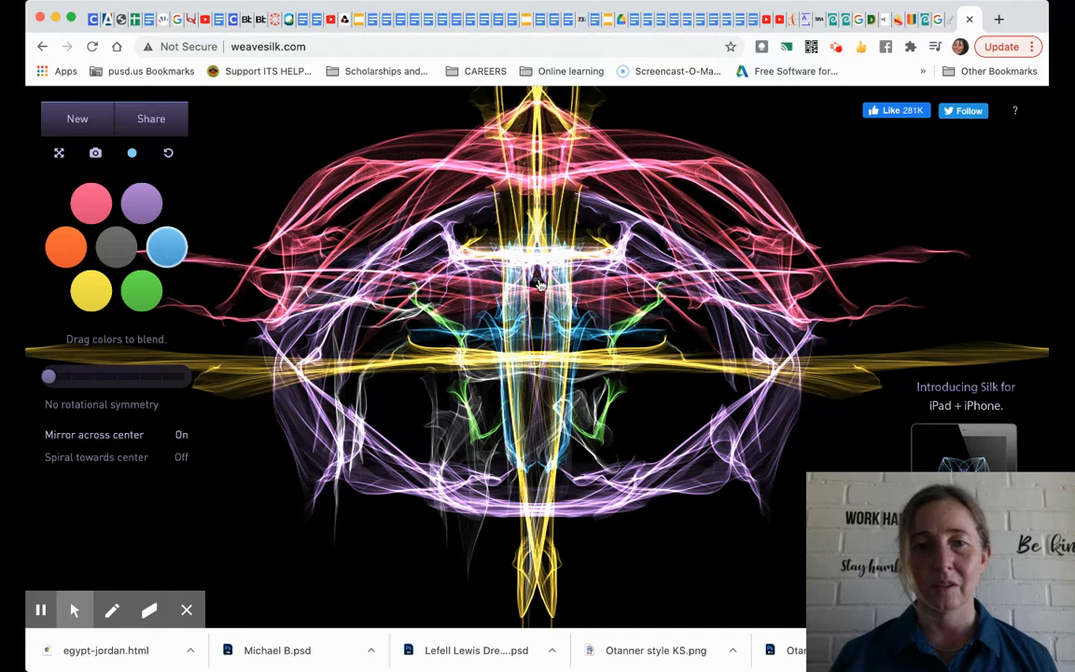
{"action": "mouse_move", "coordinate": [540, 284]}
{"action": "left_mouse_down"}
{"action": "mouse_move", "coordinate": [527, 495]}
{"action": "mouse_move", "coordinate": [542, 546]}
{"action": "left_mouse_up"}
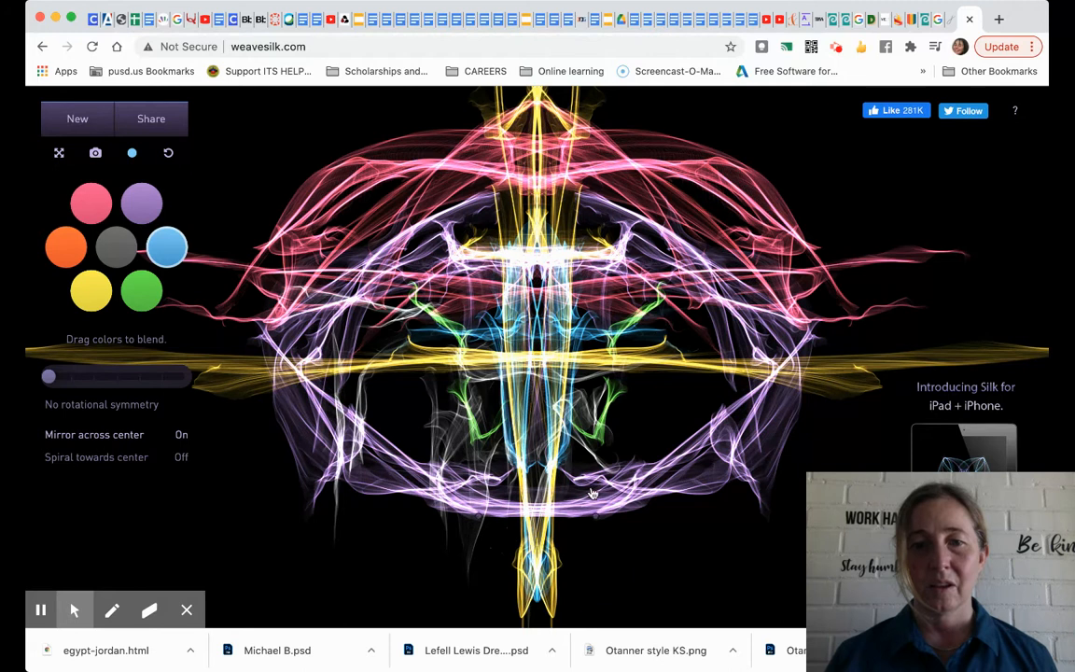
{"action": "mouse_move", "coordinate": [631, 389]}
{"action": "left_mouse_down"}
{"action": "mouse_move", "coordinate": [694, 393]}
{"action": "mouse_move", "coordinate": [672, 343]}
{"action": "left_mouse_up"}
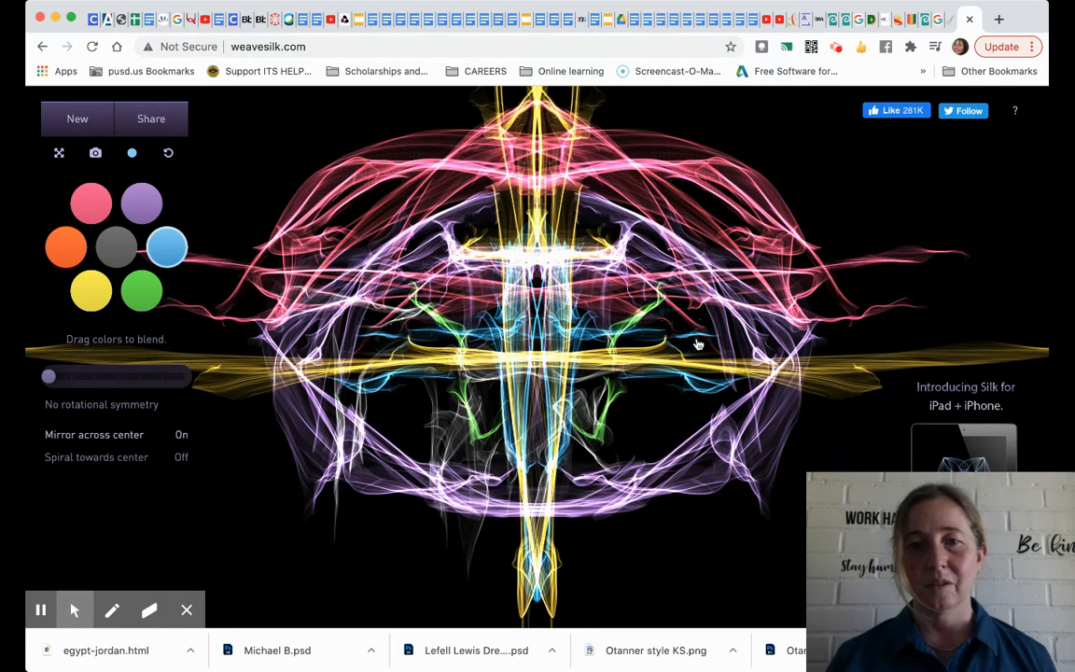
- Add mirrored green strokes above and below the yellow bar, reaching past the oval's edges, and along the central shaft
{"action": "left_click", "coordinate": [141, 290]}
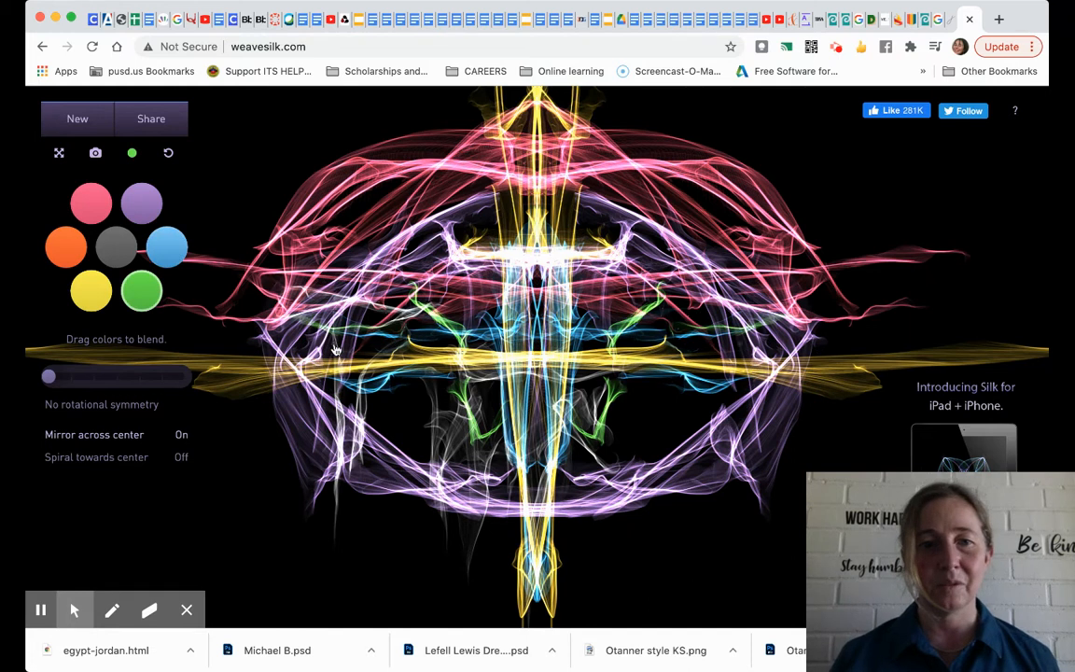
{"action": "left_click_drag", "start_coordinate": [438, 391], "coordinate": [366, 406]}
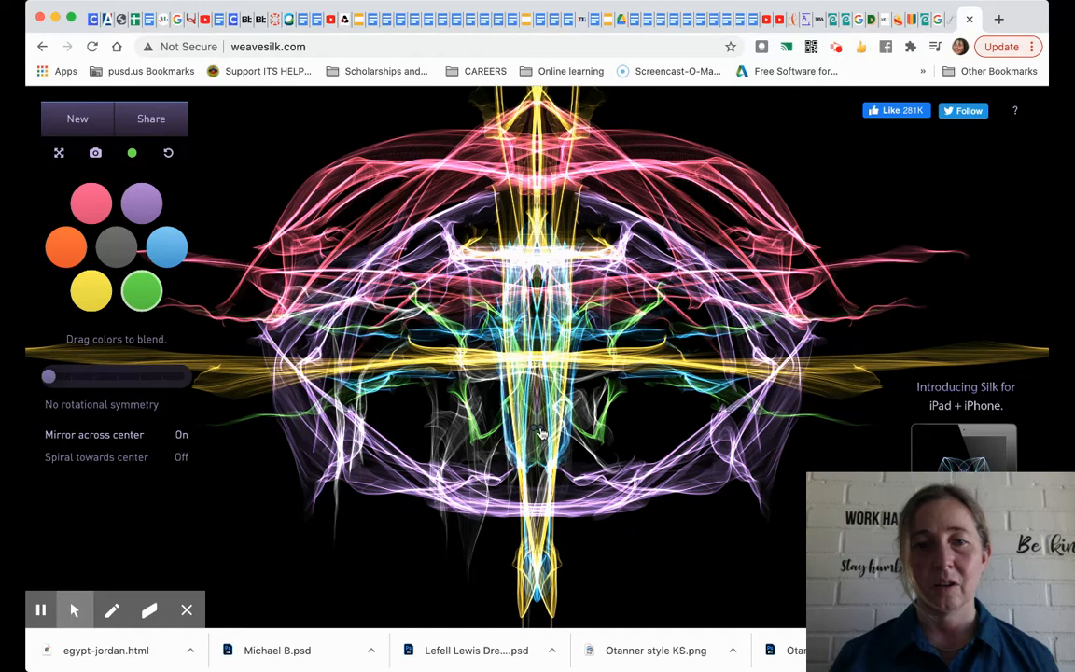
- Add more mirrored blue strokes over the middle of the central shaft and turn on spiralling towards the center
{"action": "left_click", "coordinate": [176, 251]}
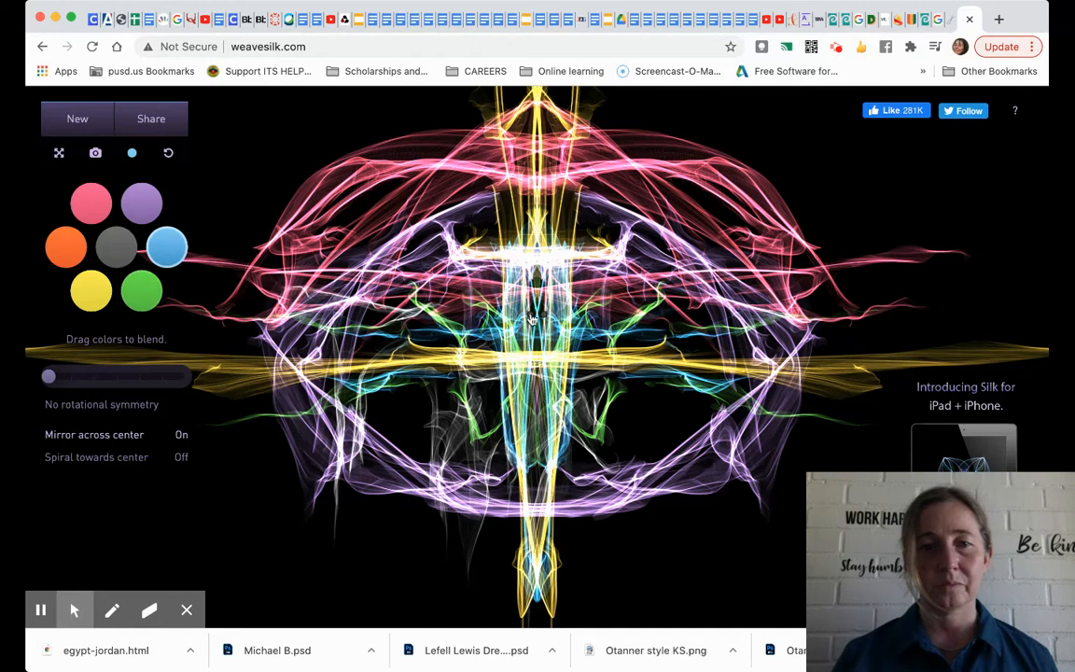
{"action": "mouse_move", "coordinate": [539, 319]}
{"action": "left_mouse_down"}
{"action": "mouse_move", "coordinate": [525, 439]}
{"action": "mouse_move", "coordinate": [525, 333]}
{"action": "left_mouse_up"}
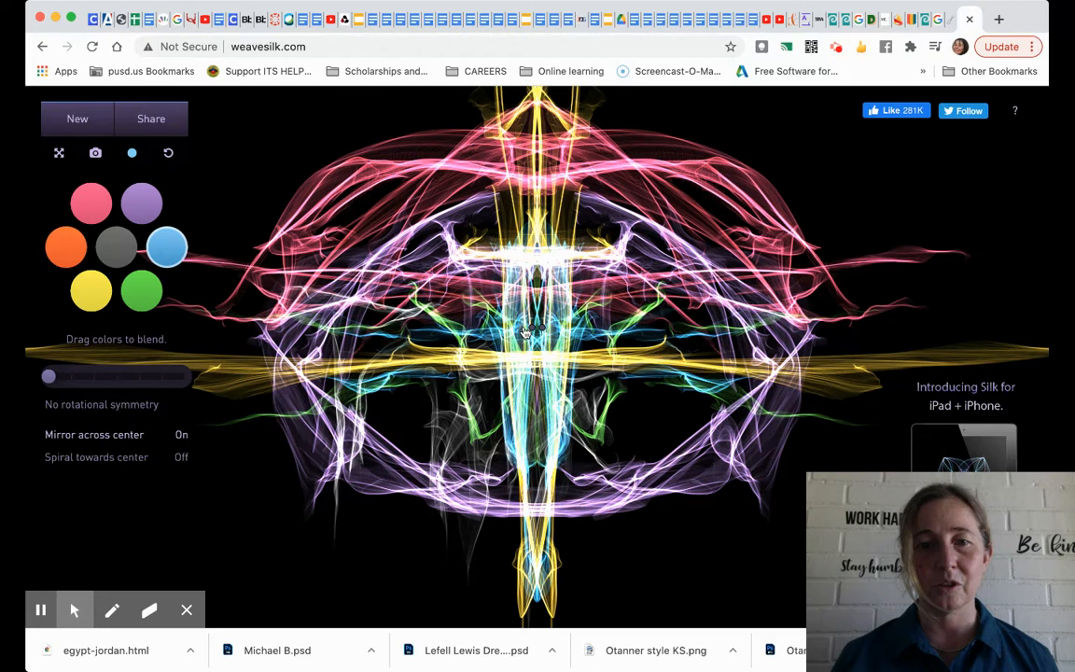
{"action": "left_click", "coordinate": [182, 457]}
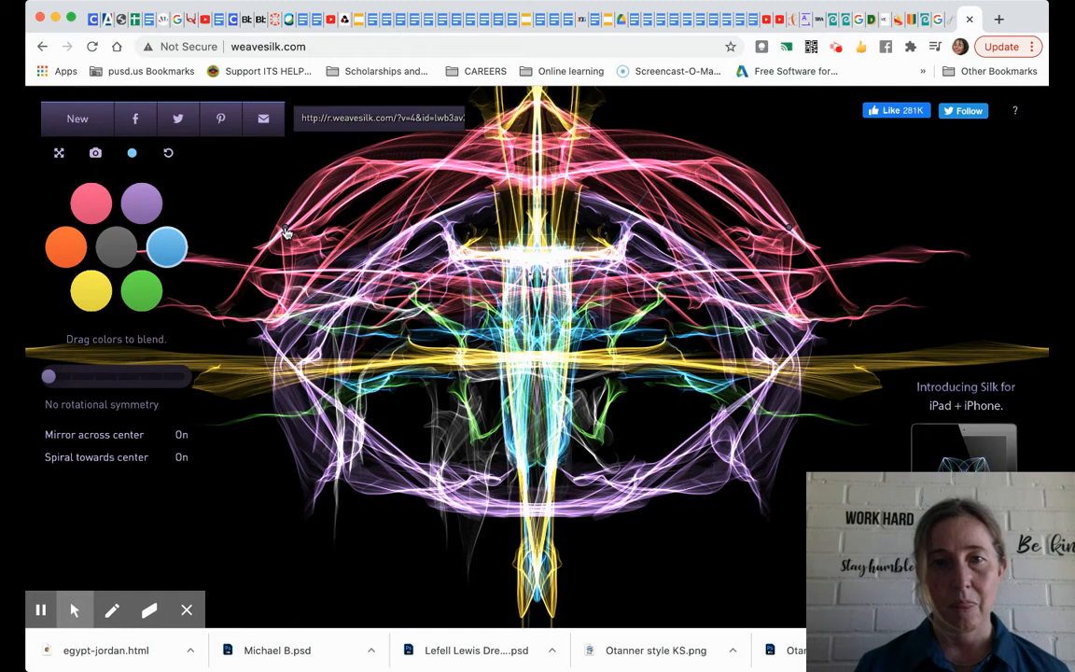
- Copy the drawing's share link, switch to the art document in Google Docs, and start a new line below the "Art" heading
{"action": "left_click", "coordinate": [314, 119]}
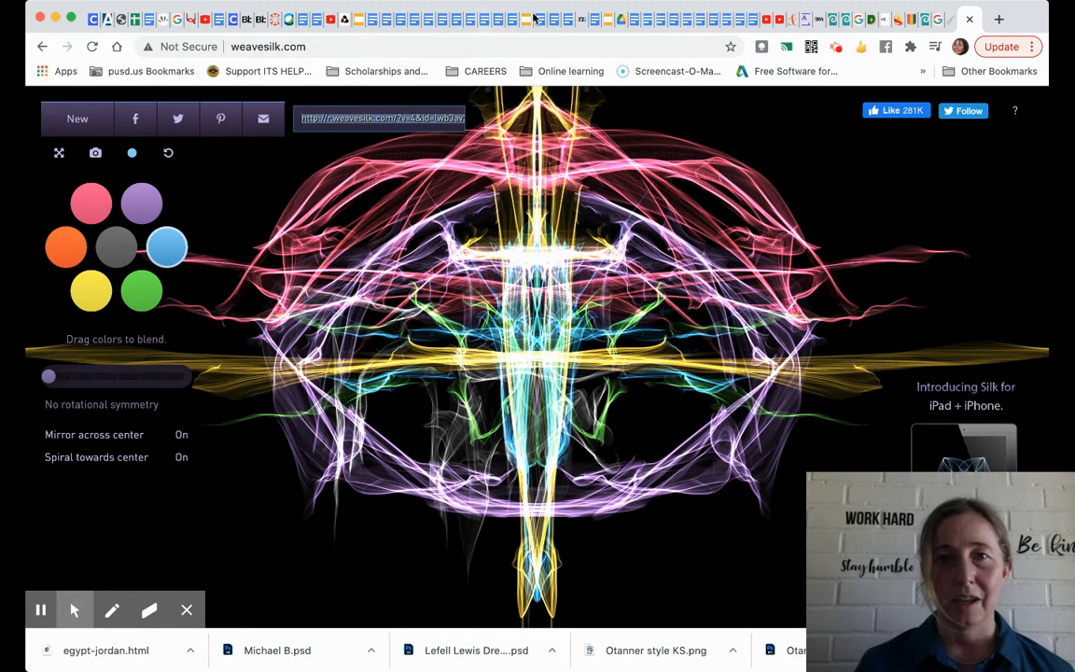
{"action": "left_click", "coordinate": [442, 29]}
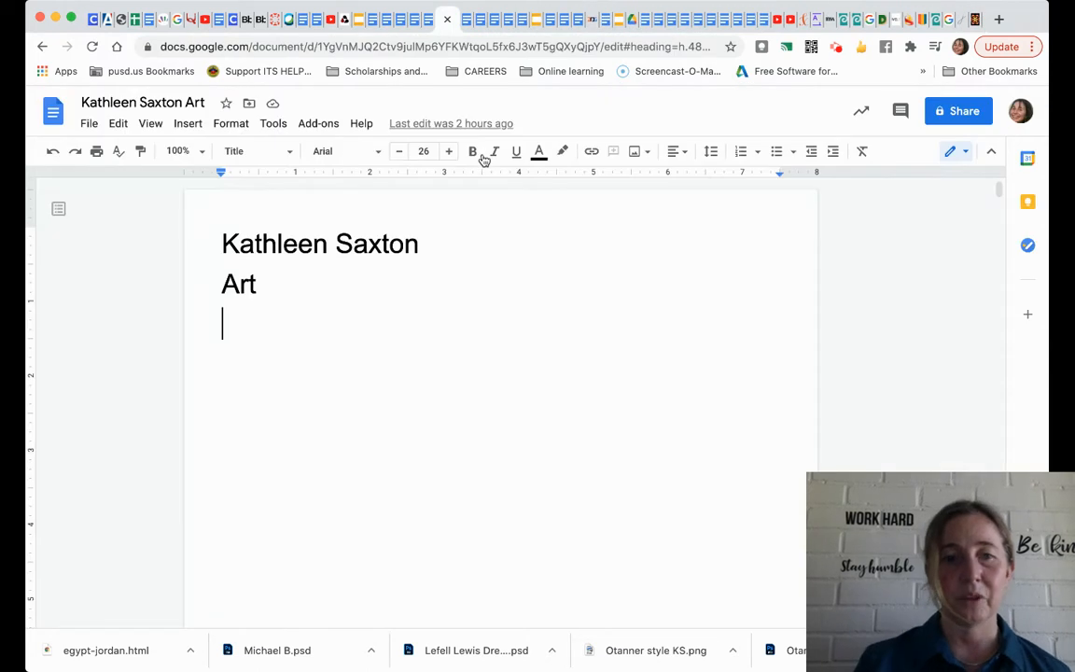
{"action": "key", "text": "Return"}
- Set the empty line below the "Art" heading to the Normal text style and paste the drawing's share link there
{"action": "type", "text": "http://r.weavesilk.com/?v=4&id=lwb3av3rpzo"}
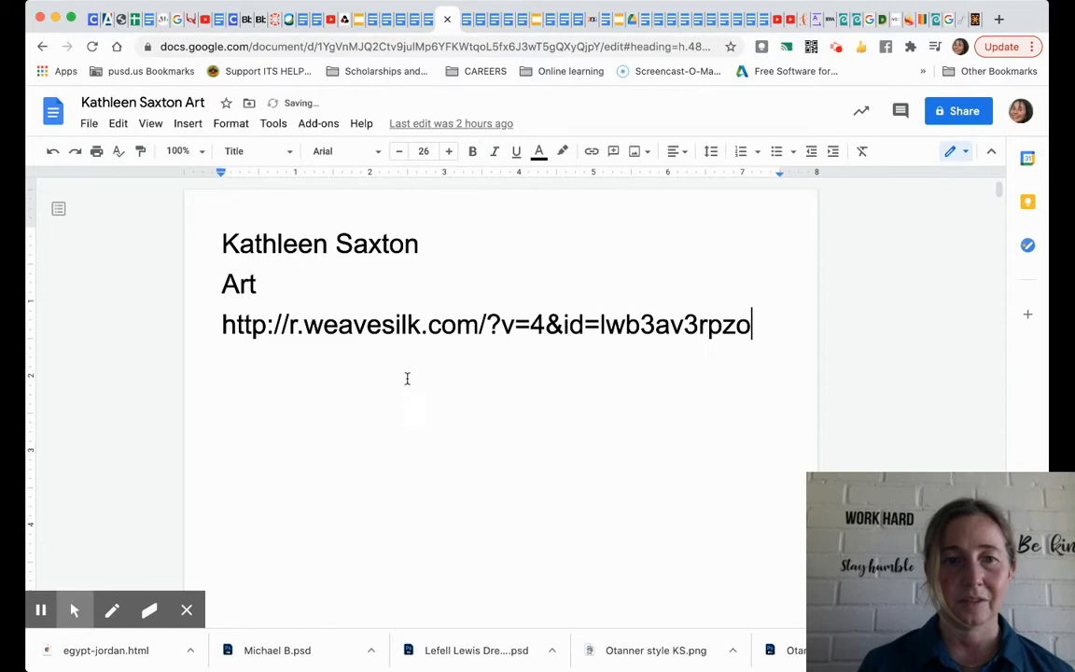
{"action": "key", "text": "super+z"}
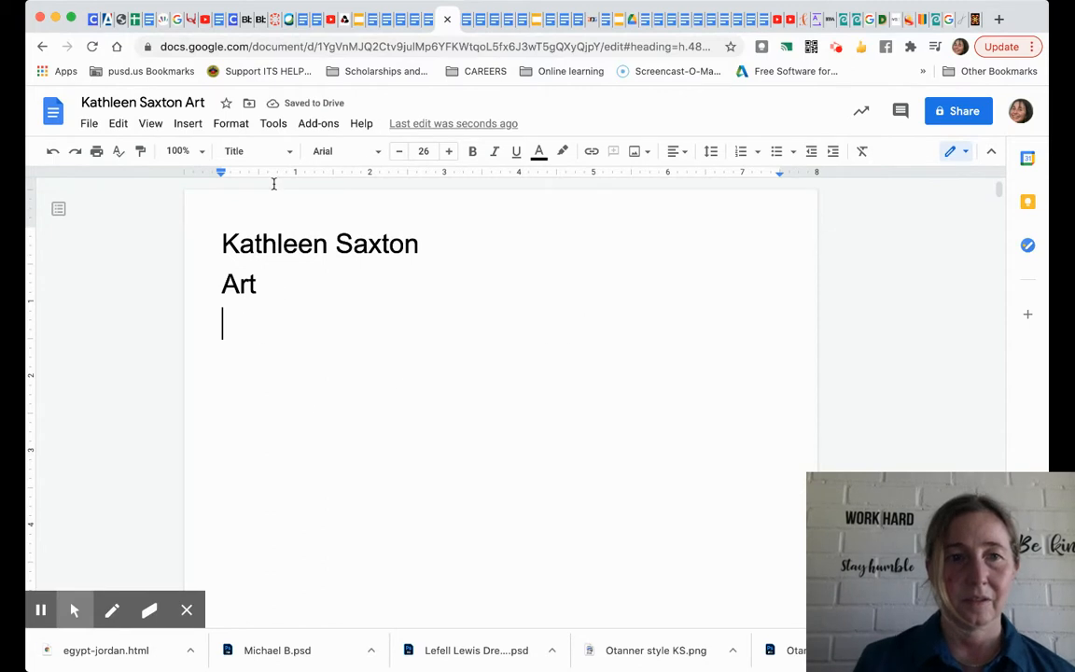
{"action": "left_click", "coordinate": [259, 152]}
{"action": "left_click", "coordinate": [260, 197]}
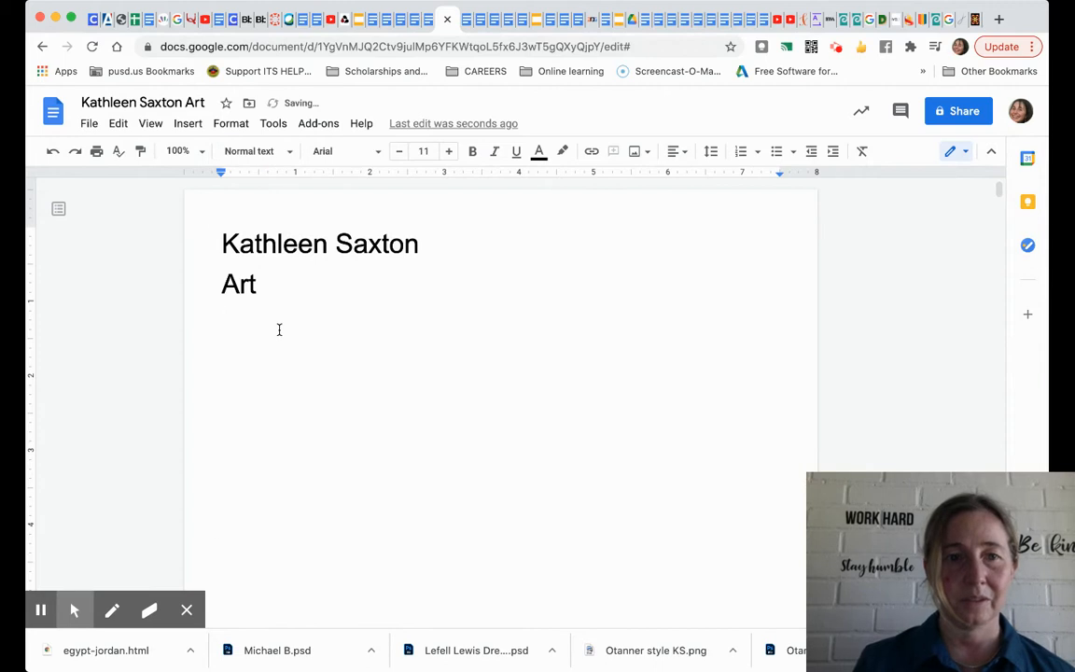
{"action": "type", "text": "http://r.weavesilk.com/?v=4&id=lwb3av3rpzo"}
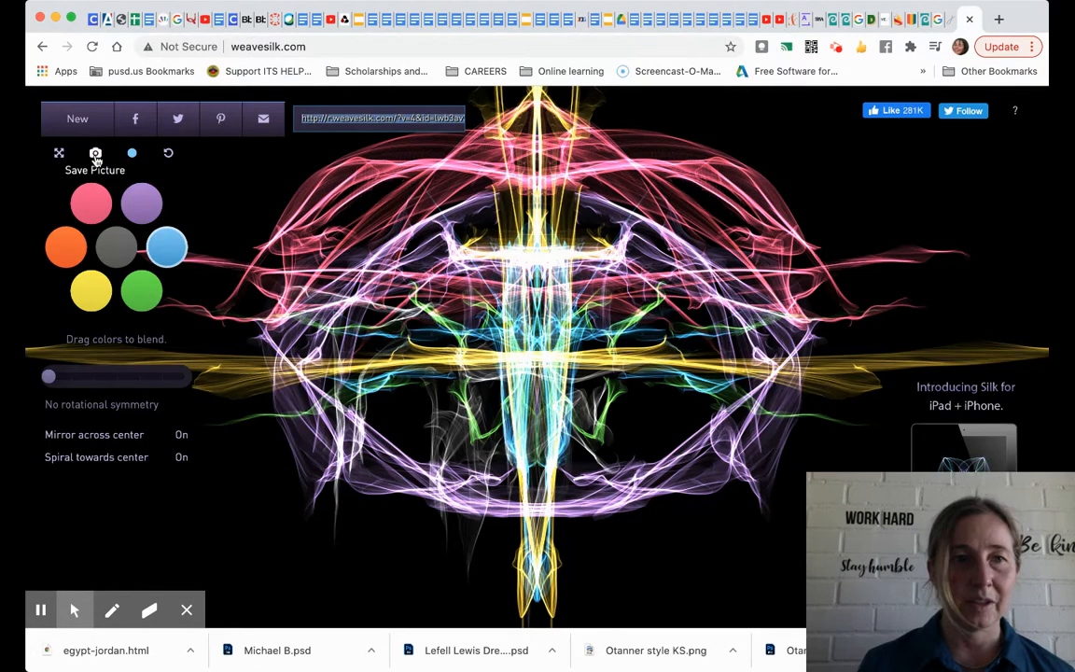
- Generate a picture of the Silk drawing and paste it into the Google Docs document on a new line below the share link
{"action": "left_click", "coordinate": [99, 162]}
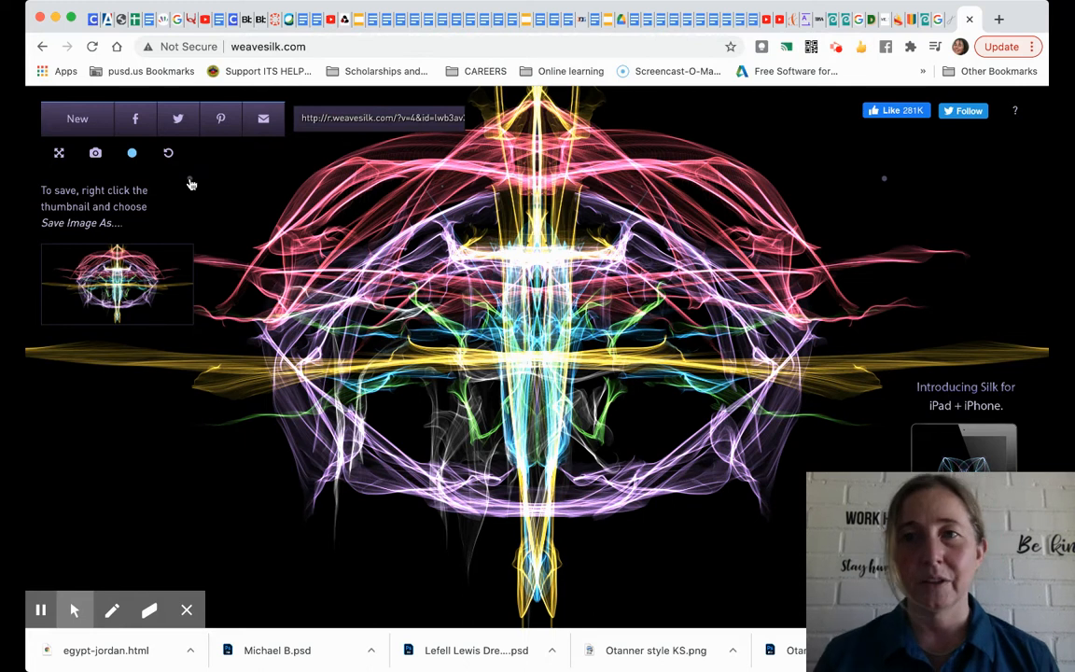
{"action": "left_click", "coordinate": [439, 25]}
{"action": "key", "text": "Return"}
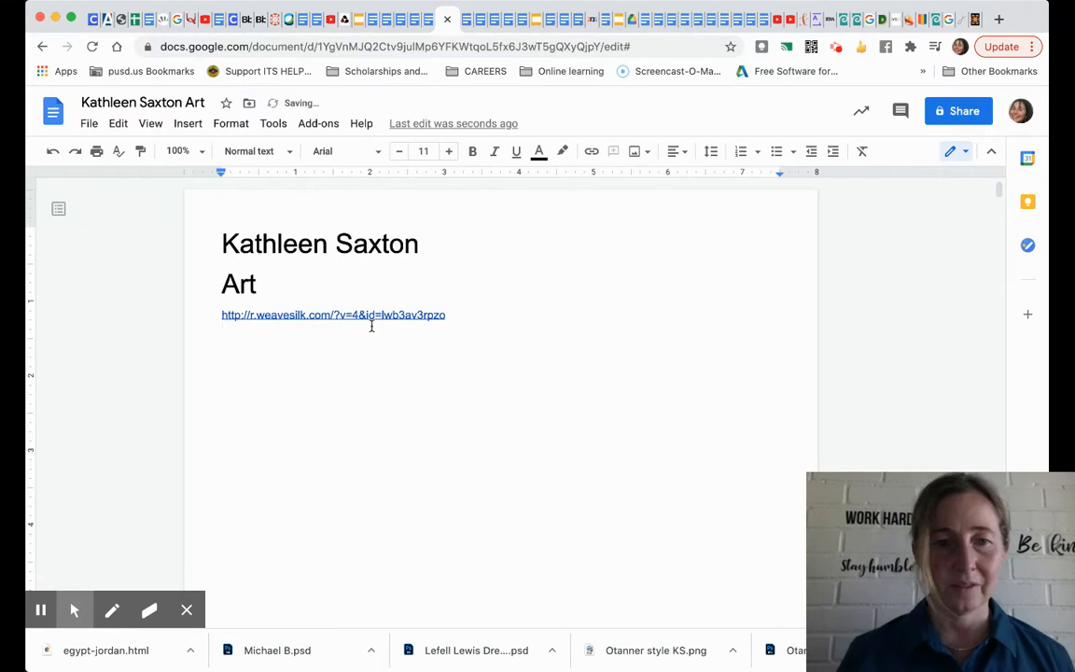
{"action": "key", "text": "super+v"}
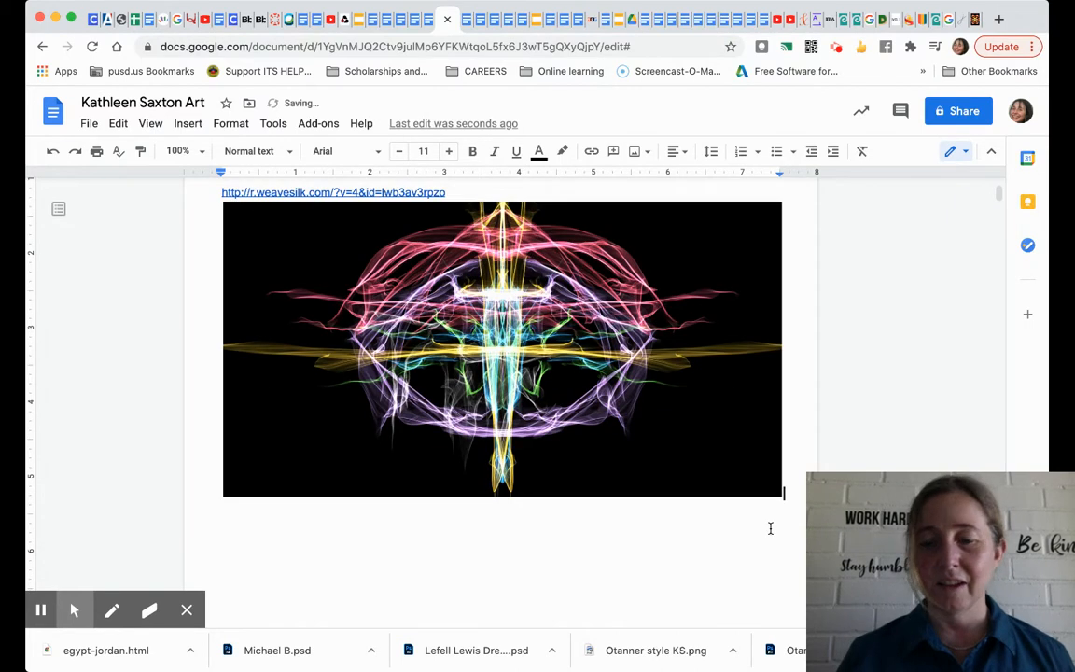
- Write the caption "Title: Path to freedom" on the line below the picture
{"action": "type", "text": "Ti"}
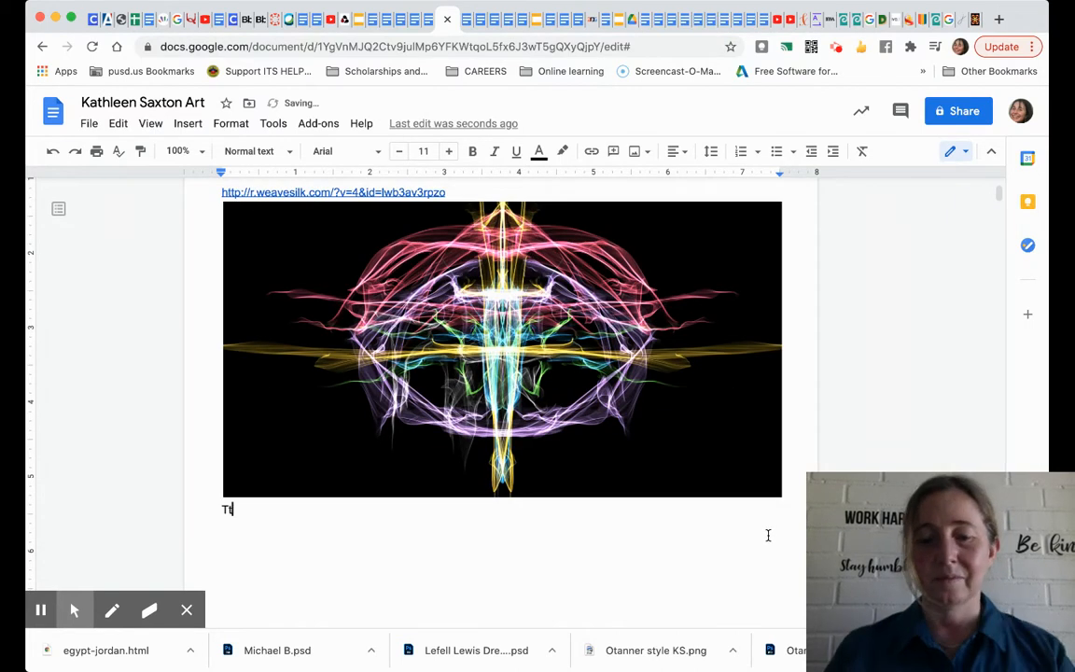
{"action": "type", "text": "tle"}
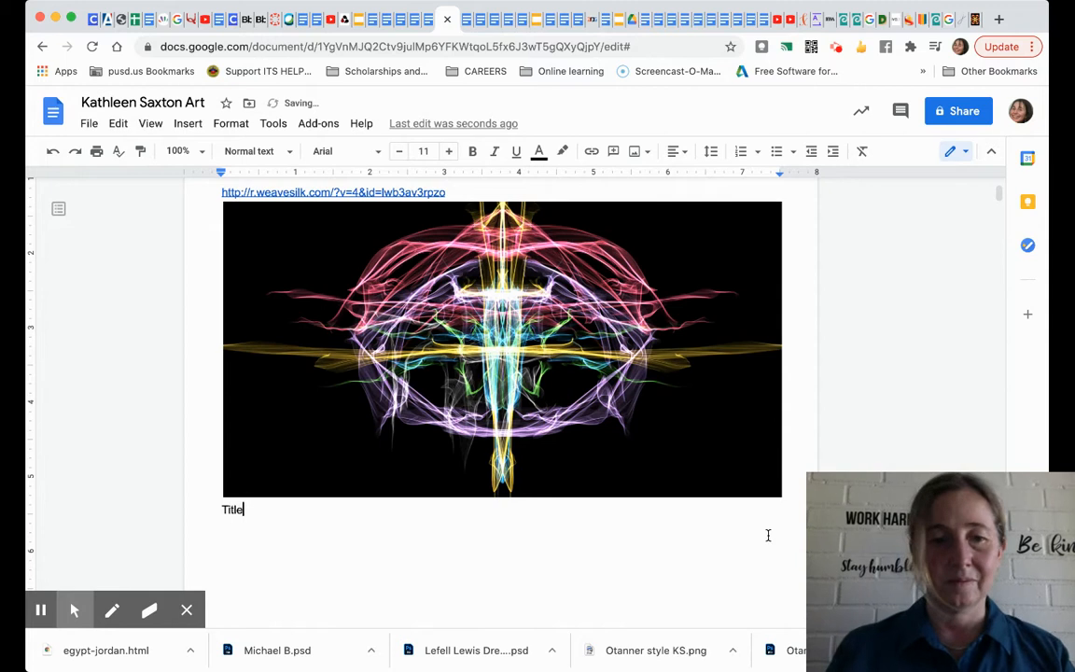
{"action": "type", "text": ": P"}
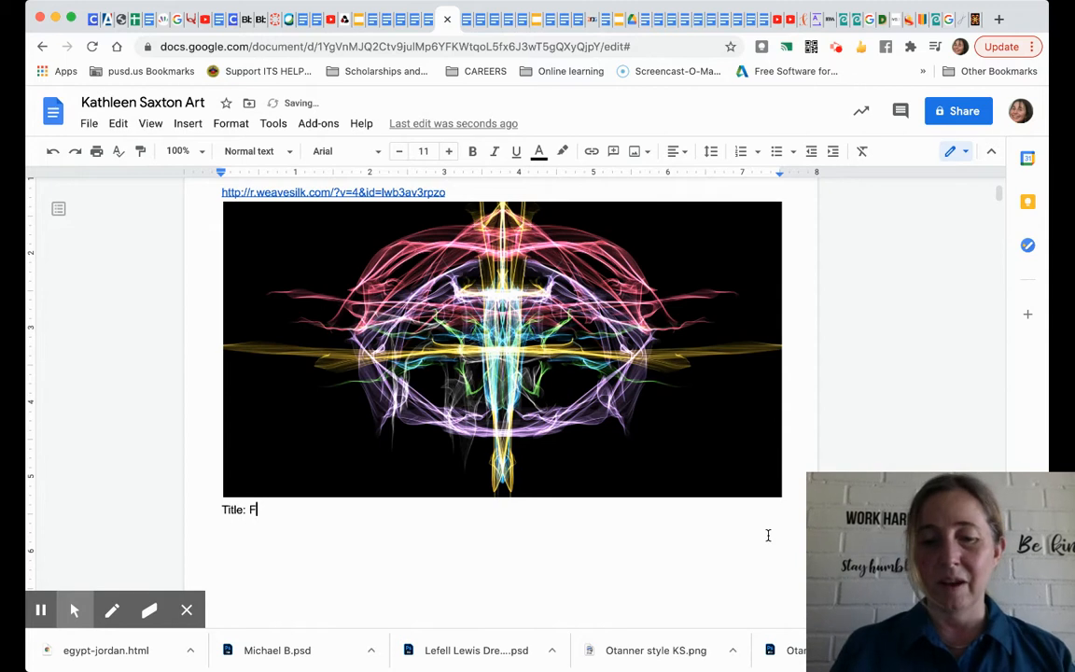
{"action": "type", "text": "ath t"}
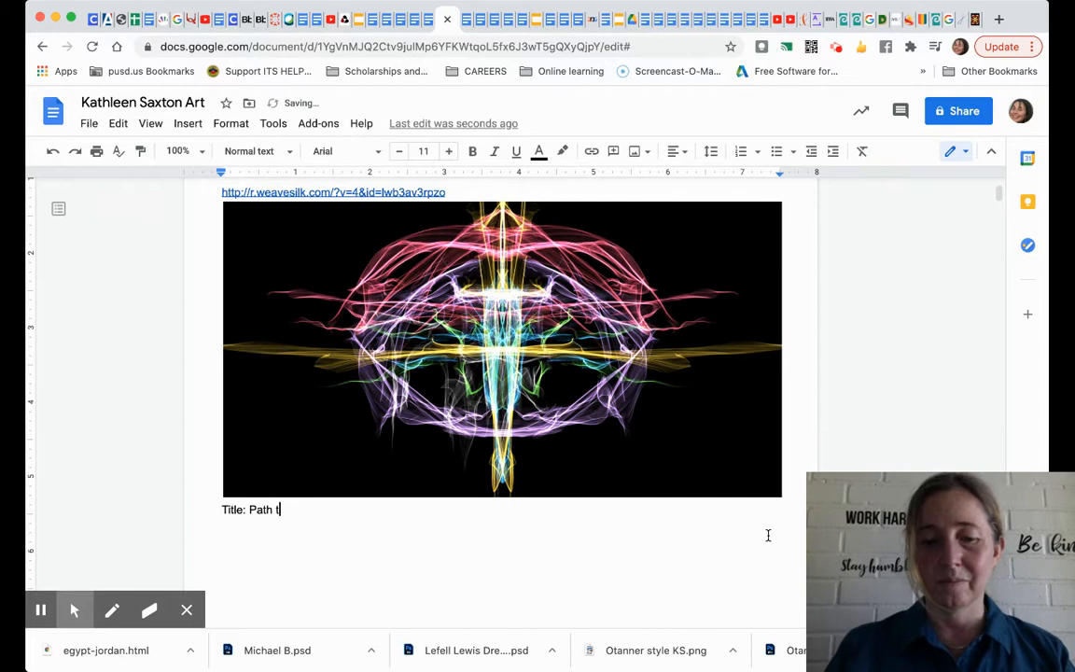
{"action": "type", "text": "o freedom"}
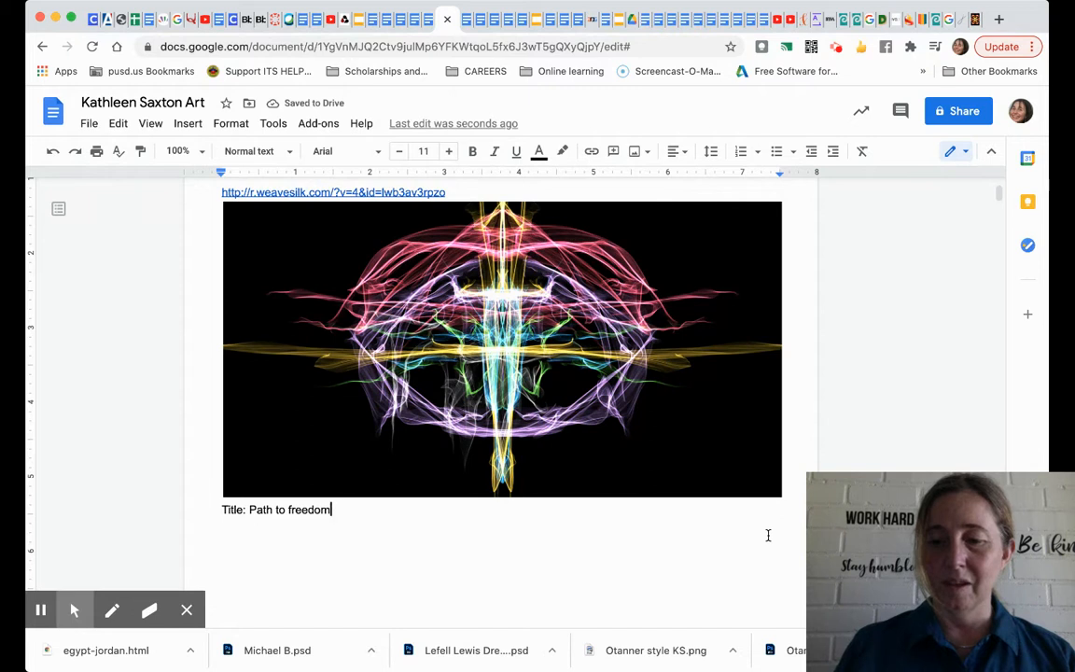
- Enclose the title in double quotation marks and capitalize its last word so it reads "Path to Freedom"
{"action": "type", "text": "\""}
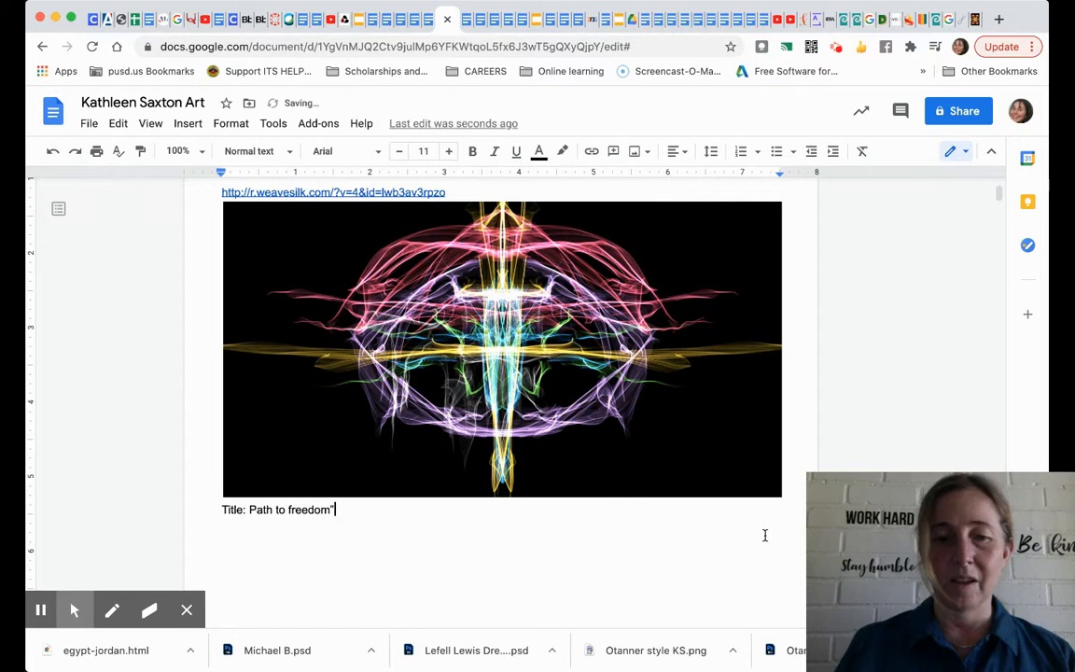
{"action": "left_click", "coordinate": [251, 509]}
{"action": "type", "text": "\""}
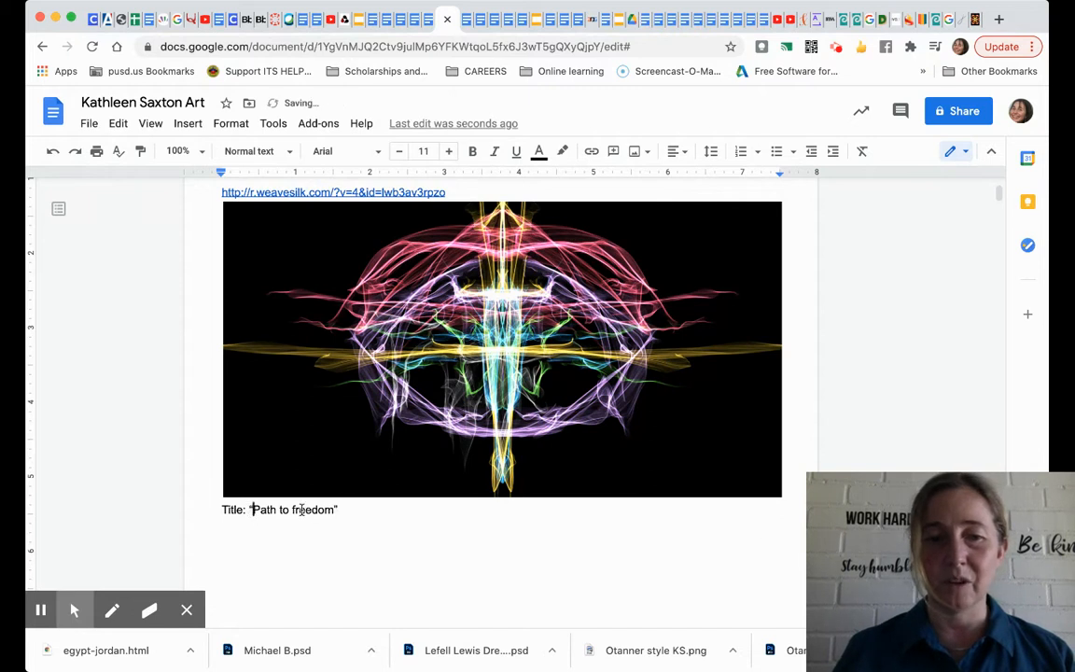
{"action": "left_click", "coordinate": [296, 509]}
{"action": "key", "text": "BackSpace"}
{"action": "type", "text": "F"}
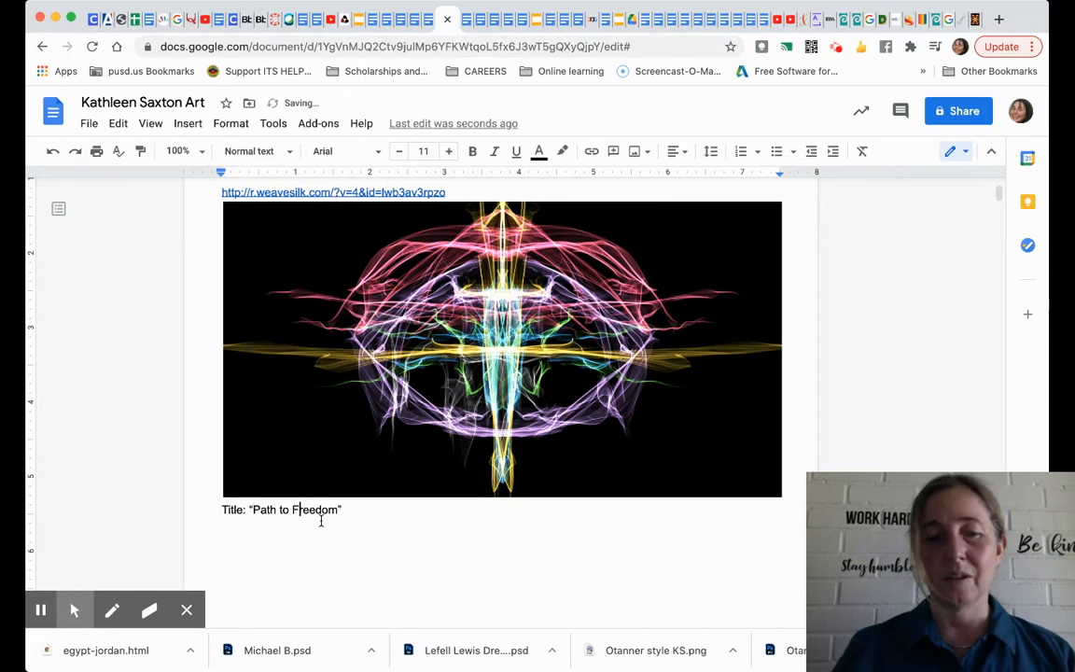
- After the title, add "Get freedom code - Gray =Truth, Yellow Forgiveness, Red Humility, Blue risks lead to revelation."
{"action": "left_click", "coordinate": [345, 514]}
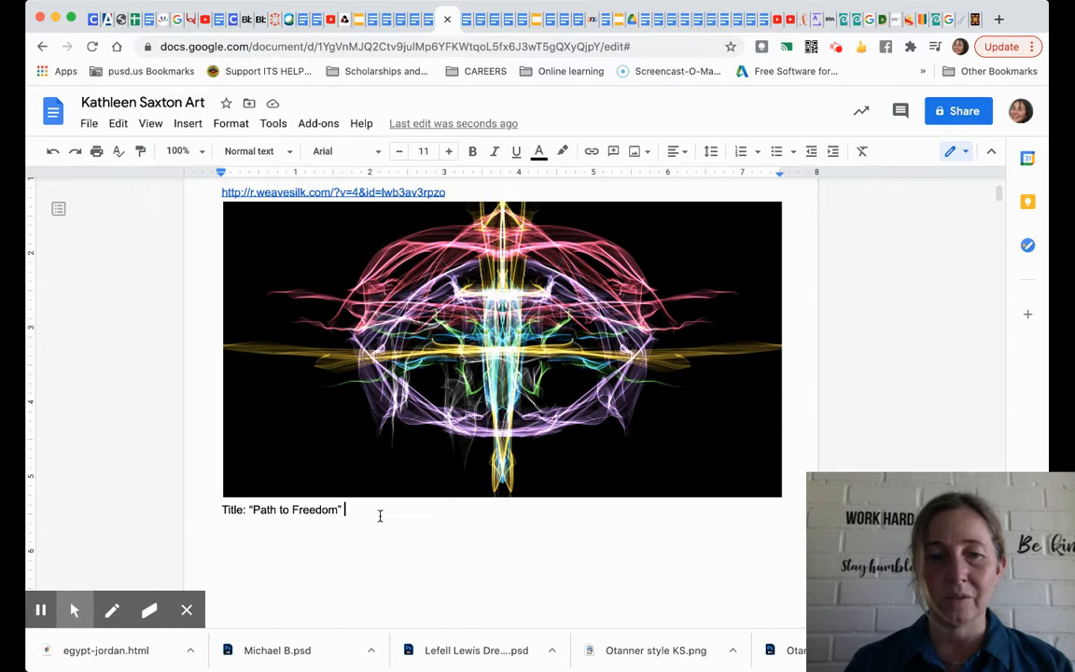
{"action": "type", "text": "Get free code - Gray =Truth, Yellow Forgiveness, Red Humility, Blue risks lead to revelation."}
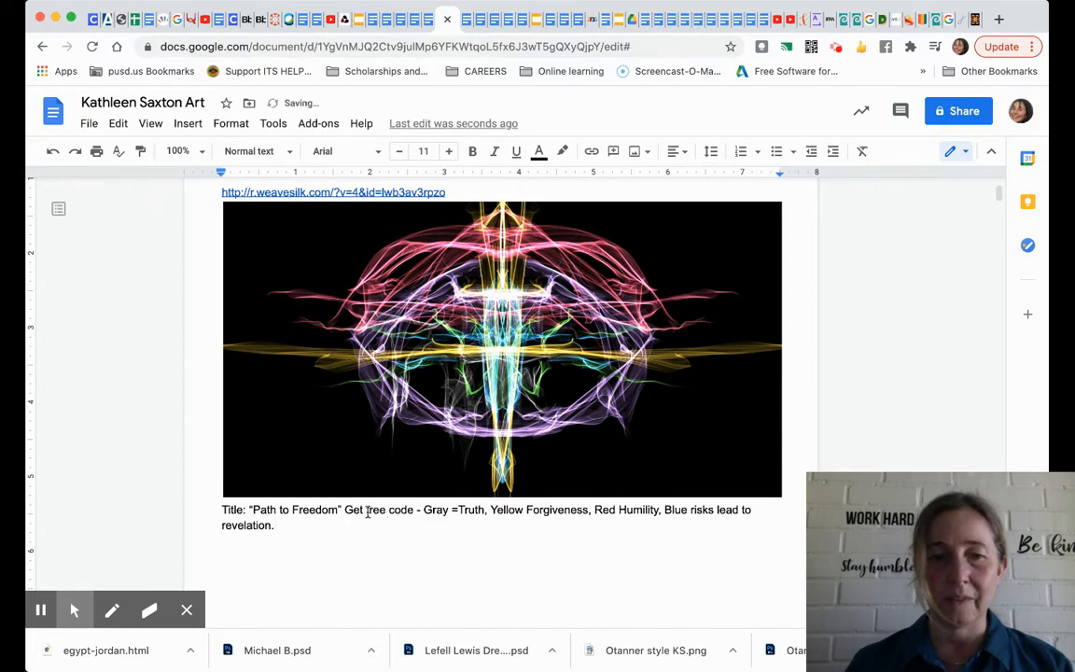
{"action": "left_click", "coordinate": [385, 513]}
{"action": "type", "text": "do"}
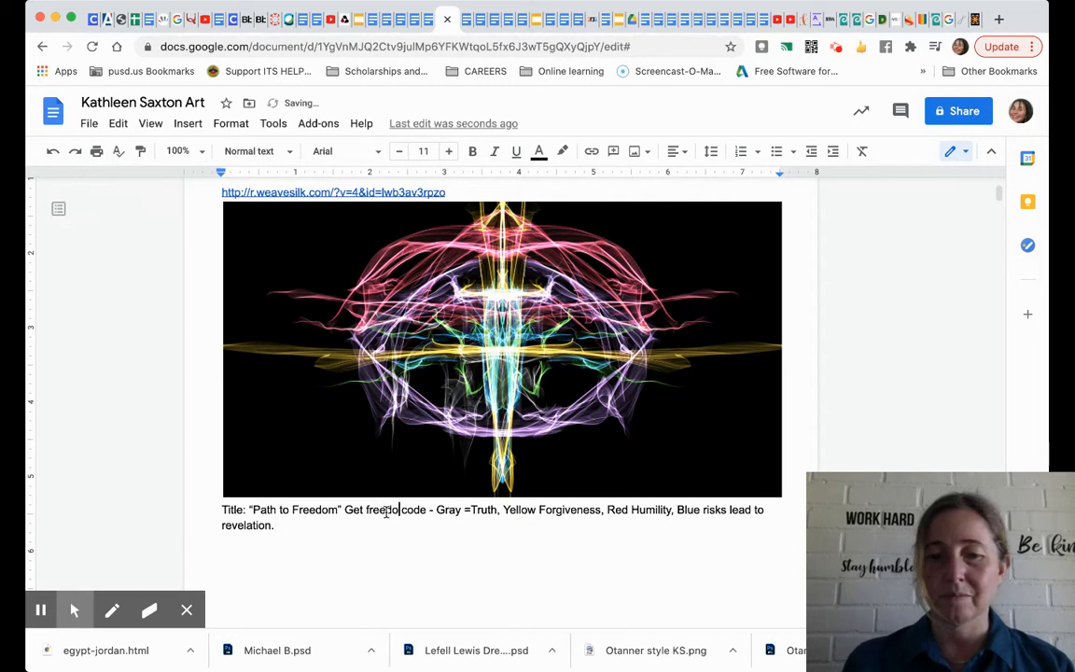
{"action": "type", "text": "m"}
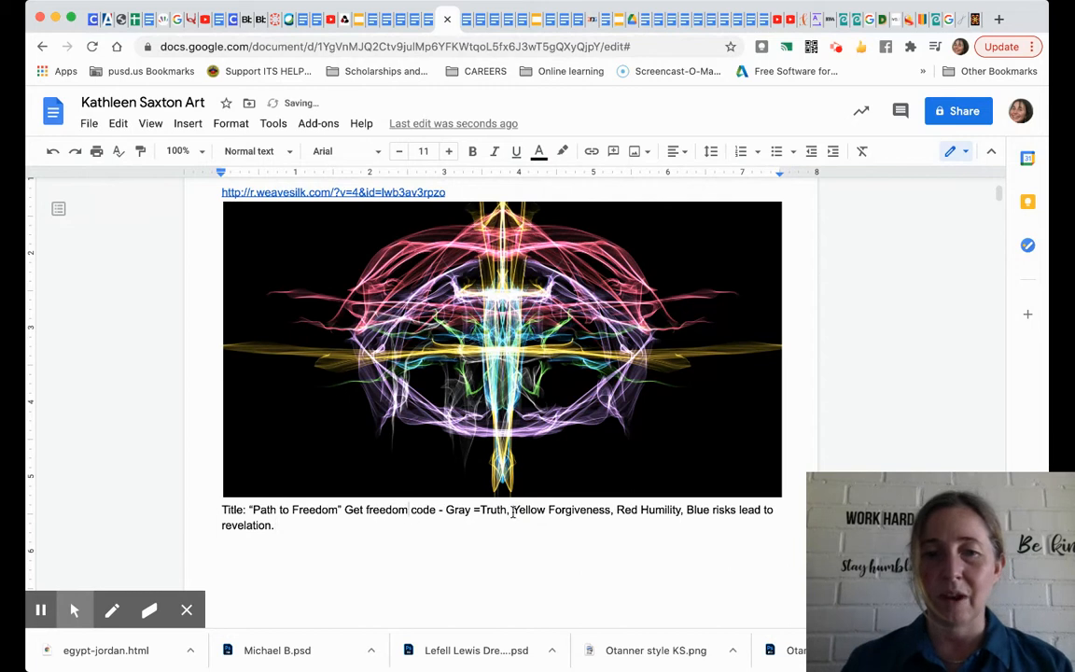
- At the end of the caption below the picture, add "Medium: Weavesilk.com"
{"action": "left_click", "coordinate": [328, 530]}
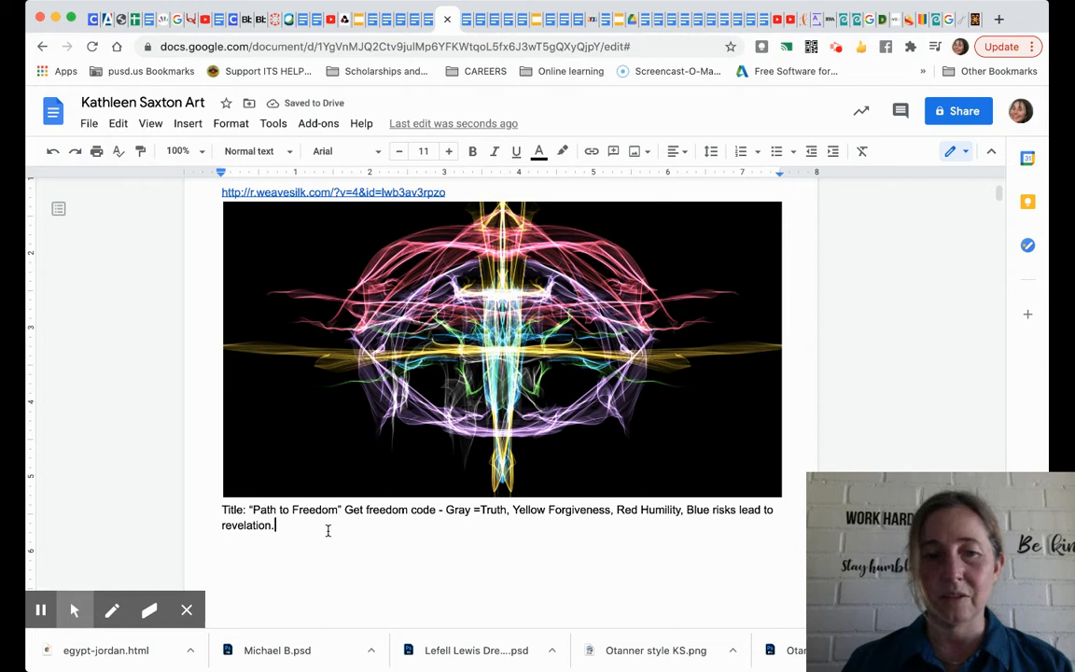
{"action": "type", "text": "M"}
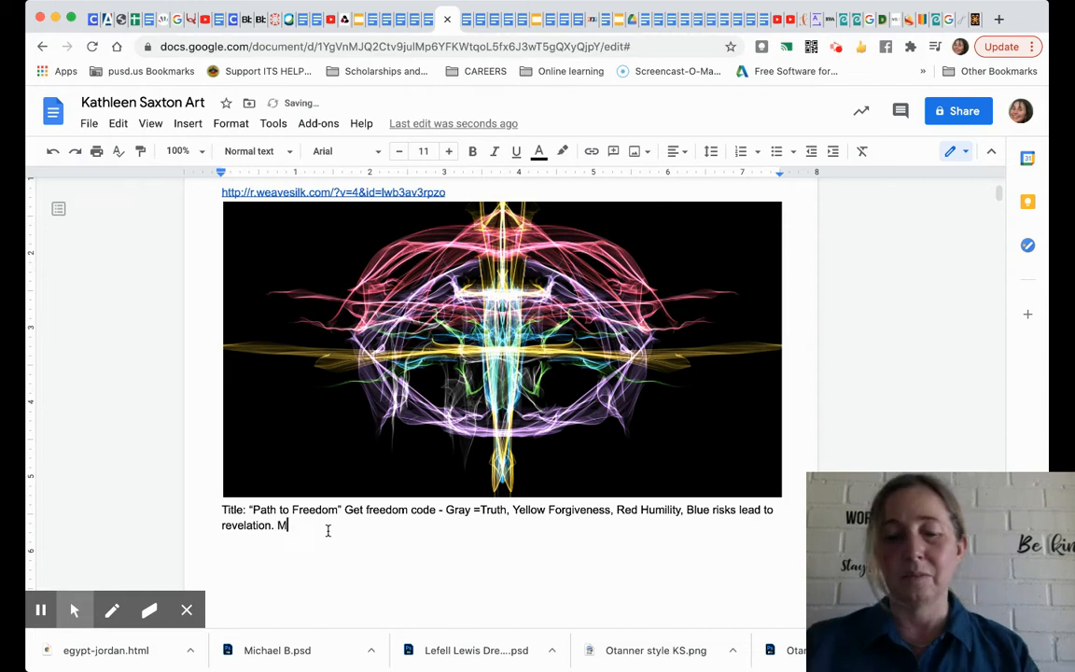
{"action": "type", "text": "edium"}
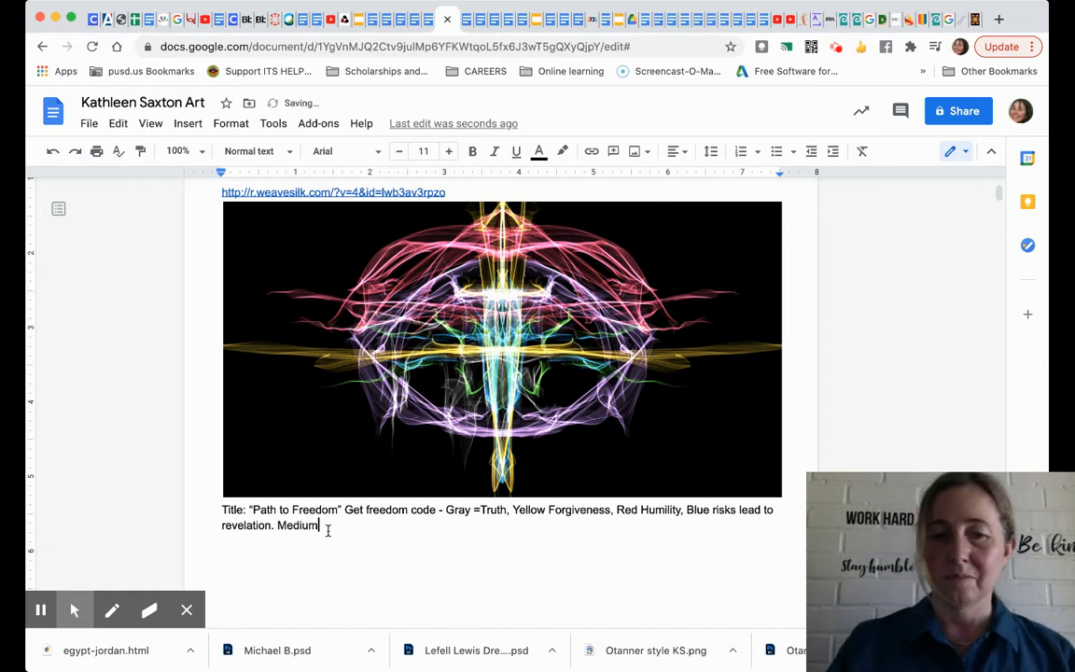
{"action": "type", "text": ": "}
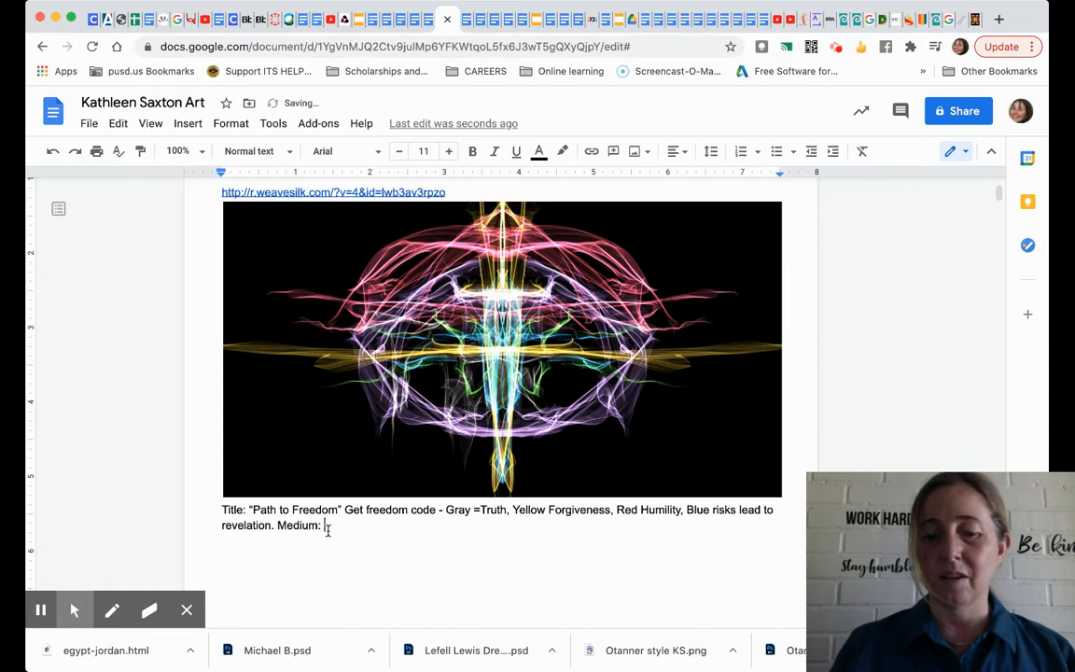
{"action": "type", "text": "Wea"}
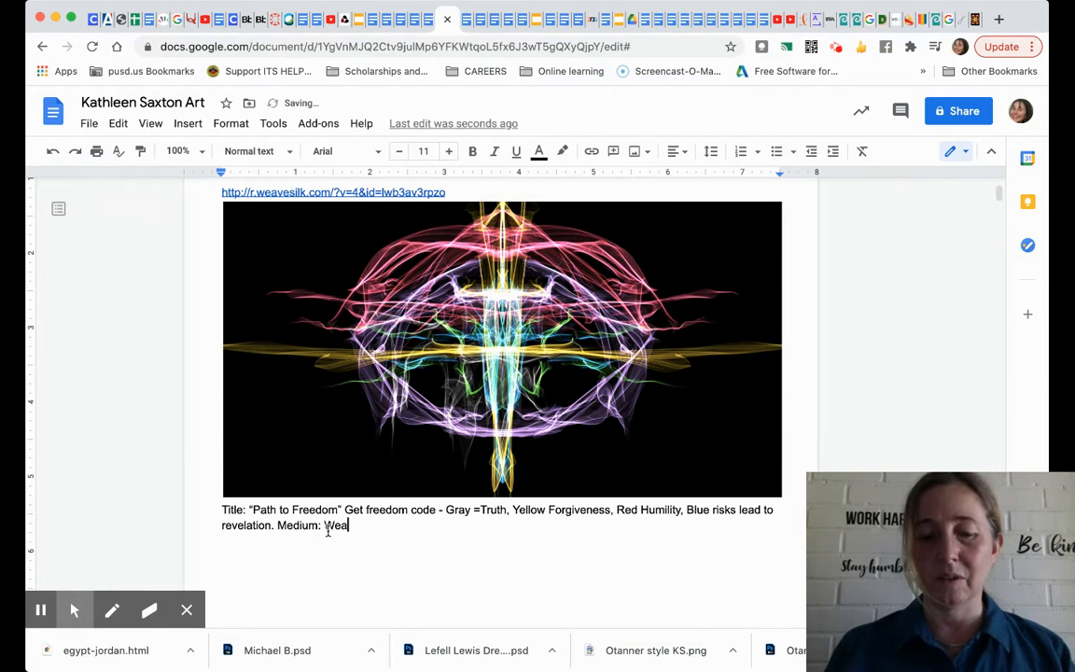
{"action": "type", "text": "vesil"}
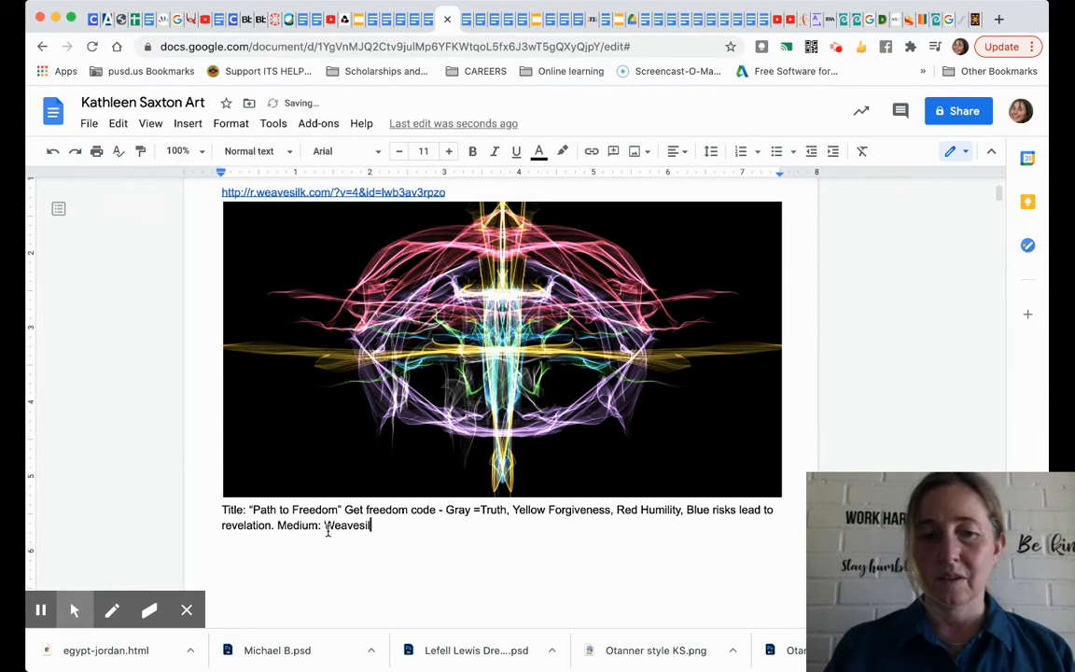
{"action": "type", "text": "k.com"}
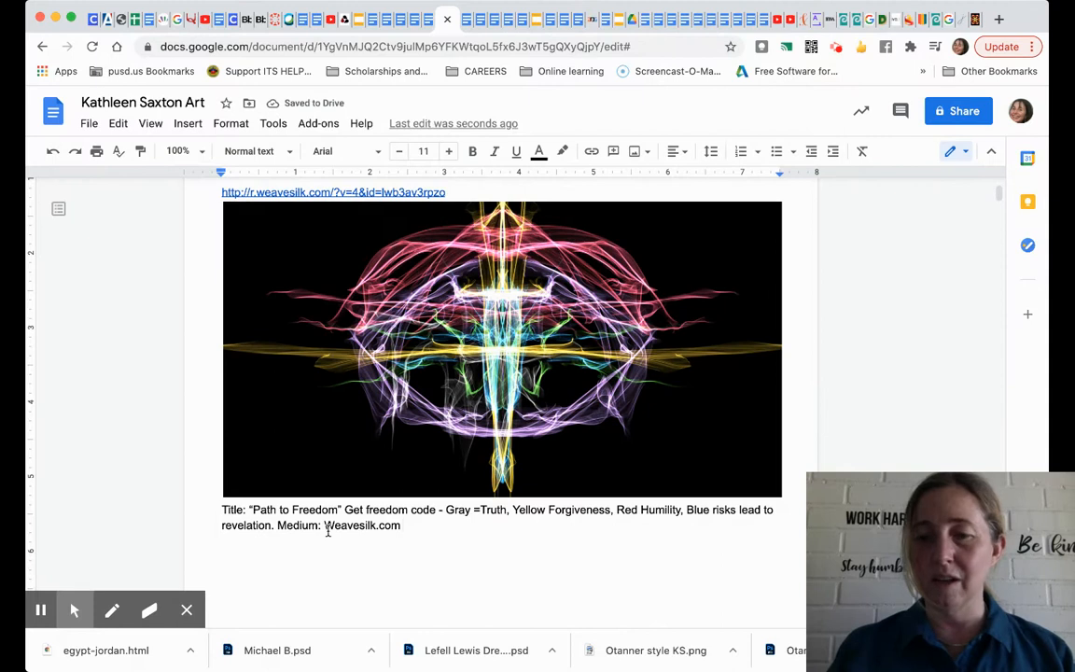
- After the medium in the caption, enter the artist's full name followed by the date 2/4/2021
{"action": "type", "text": " Kathleen s"}
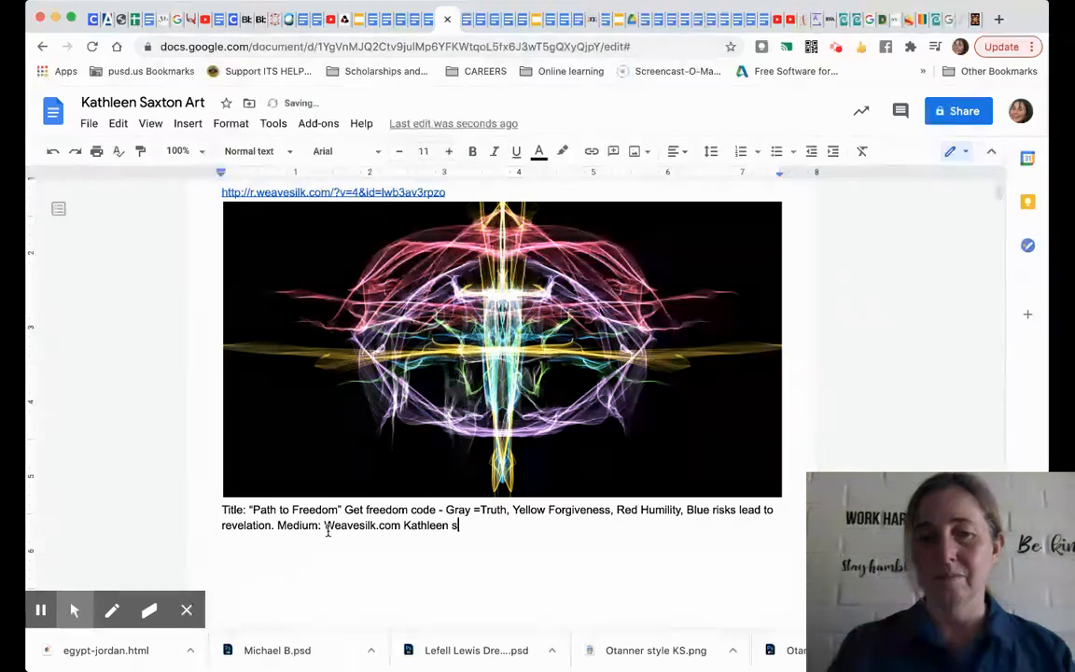
{"action": "key", "text": "BackSpace"}
{"action": "type", "text": "Saxton"}
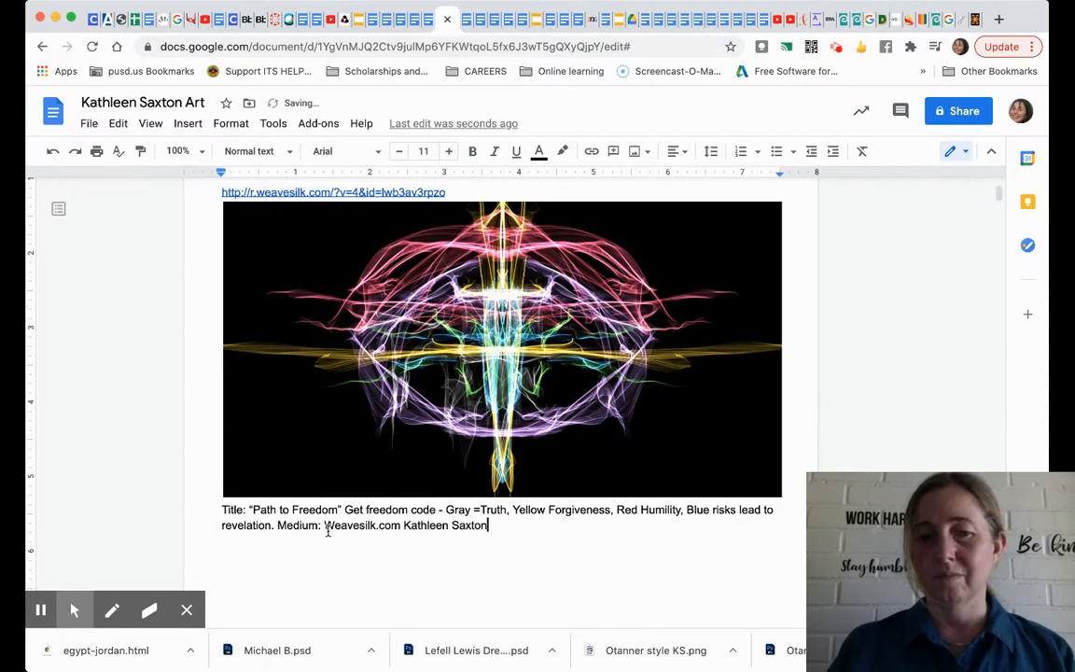
{"action": "type", "text": " 2/"}
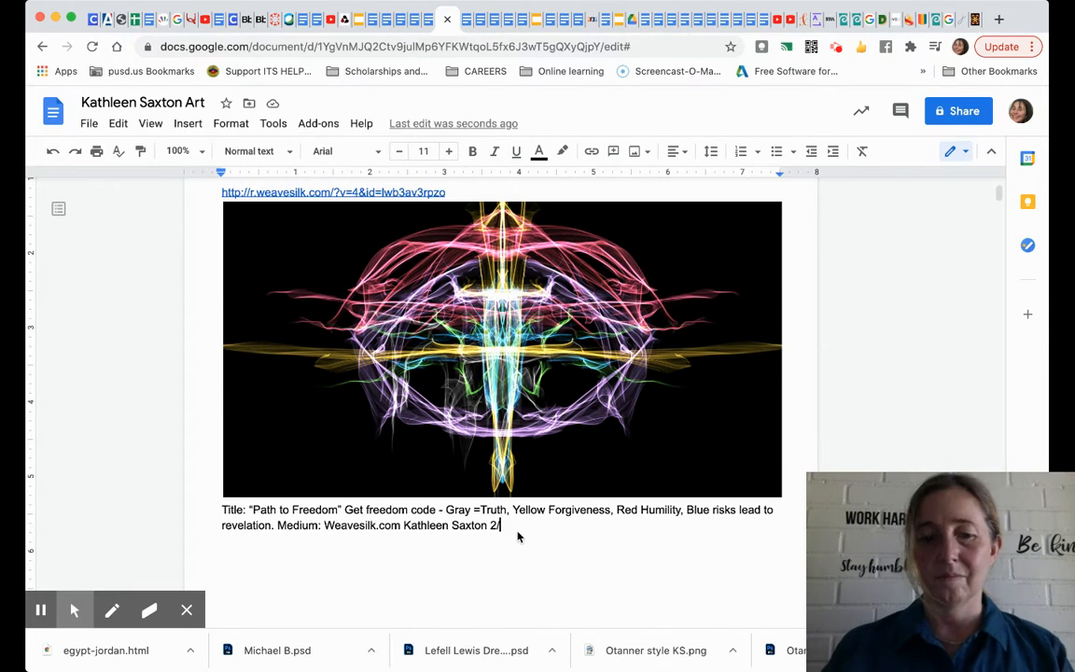
{"action": "type", "text": "4/2021"}
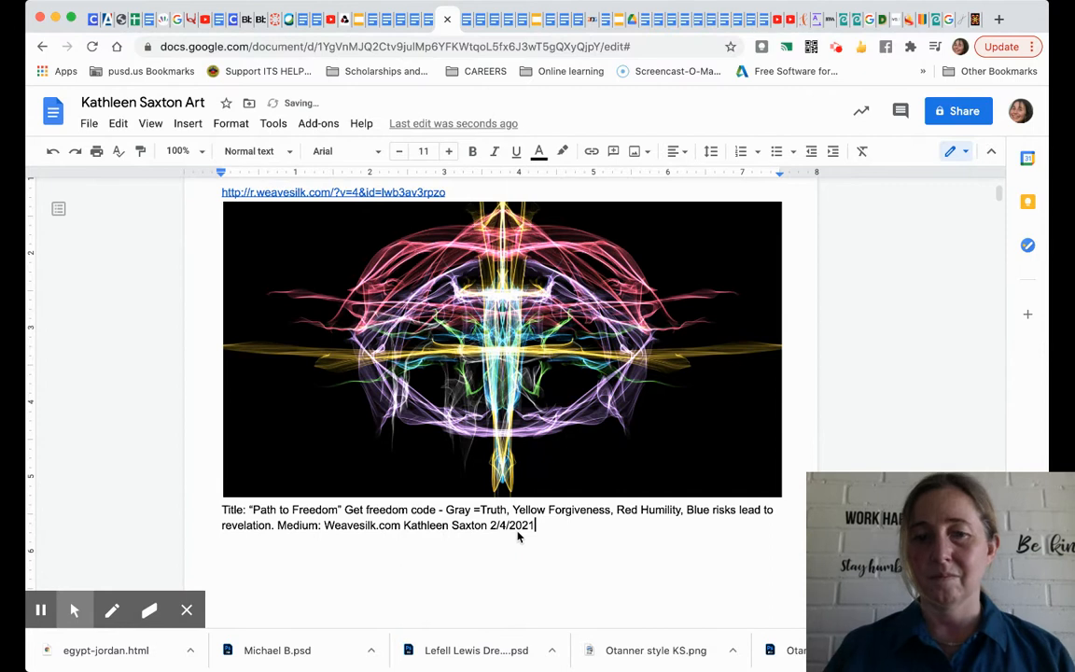
- Insert the label "By:" before the artist's name and "Date:" before the date in the caption
{"action": "left_click", "coordinate": [404, 525]}
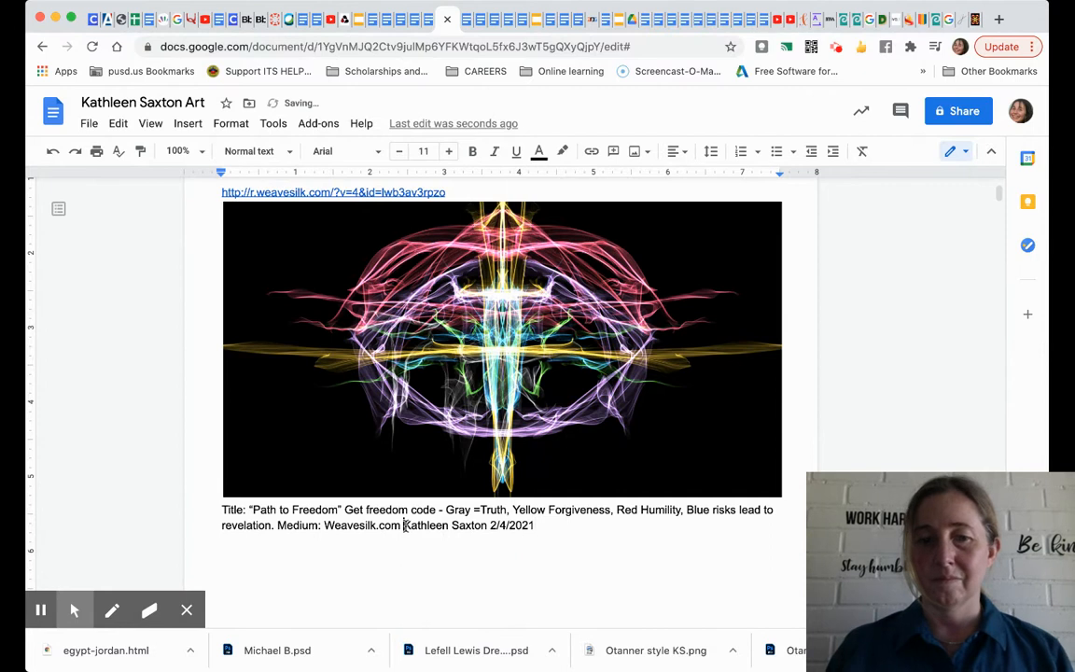
{"action": "type", "text": "©y"}
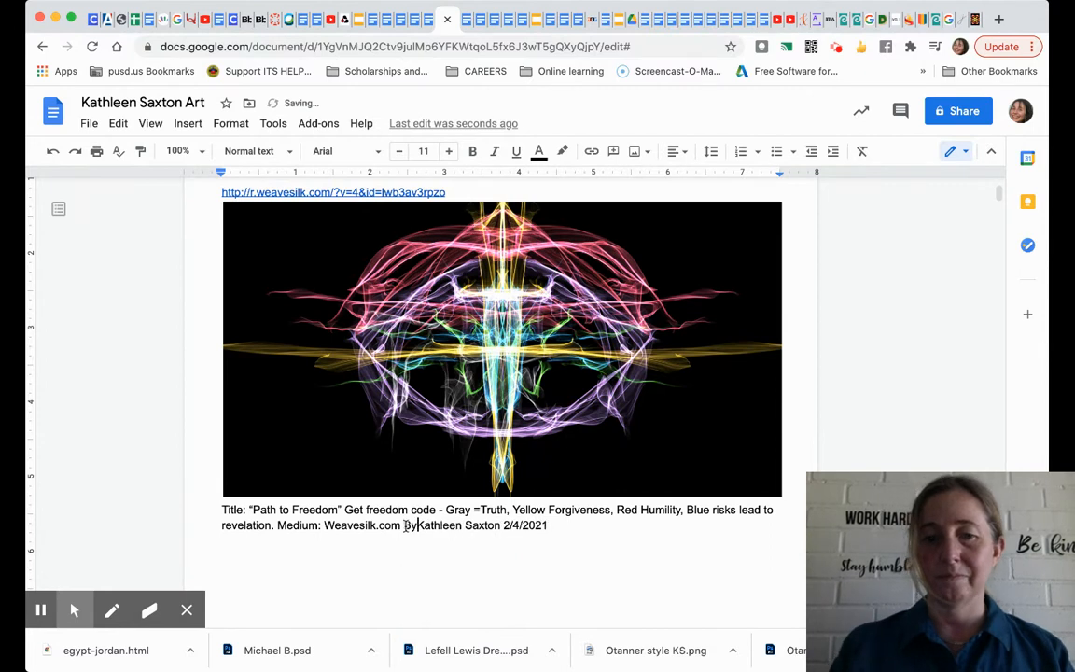
{"action": "type", "text": ":"}
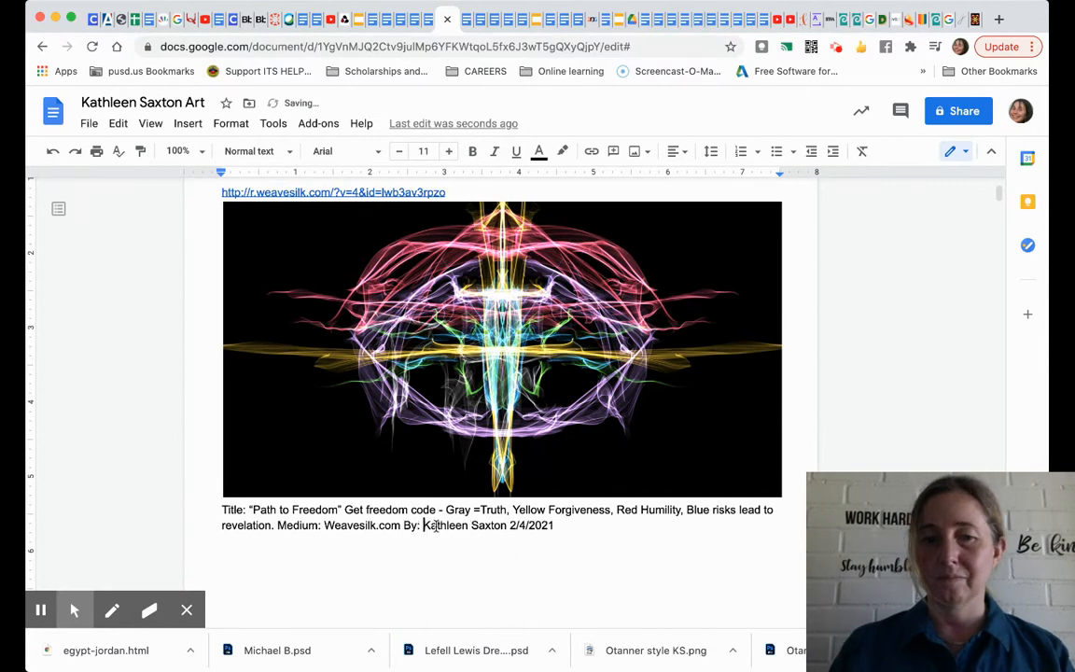
{"action": "left_click", "coordinate": [509, 525]}
{"action": "type", "text": "Date:"}
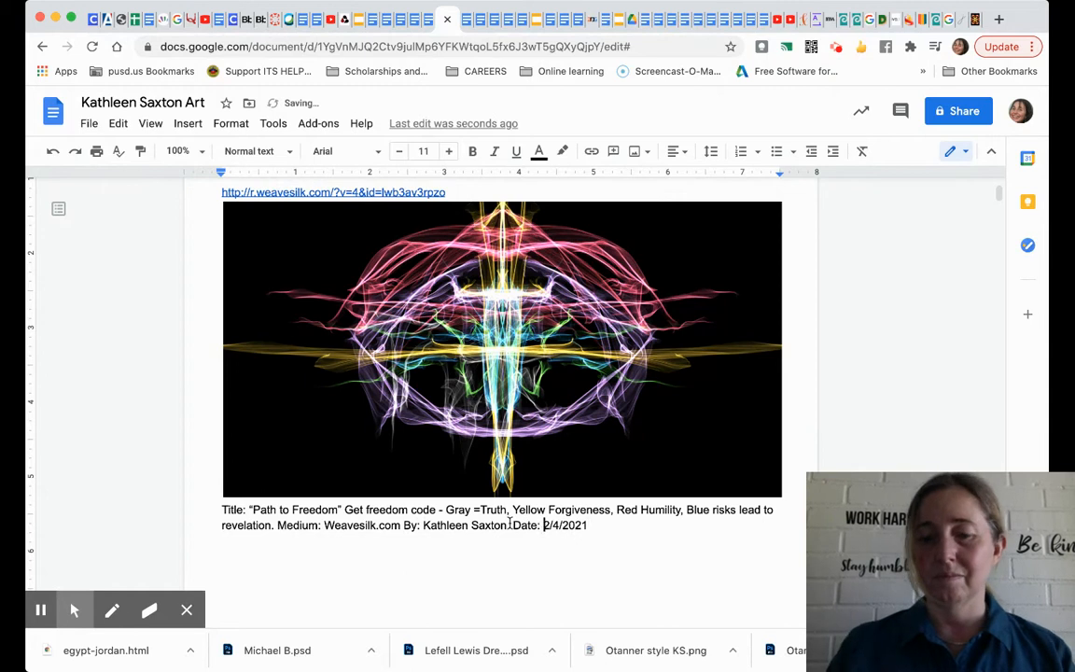
{"action": "left_click_drag", "start_coordinate": [619, 526], "coordinate": [216, 509]}
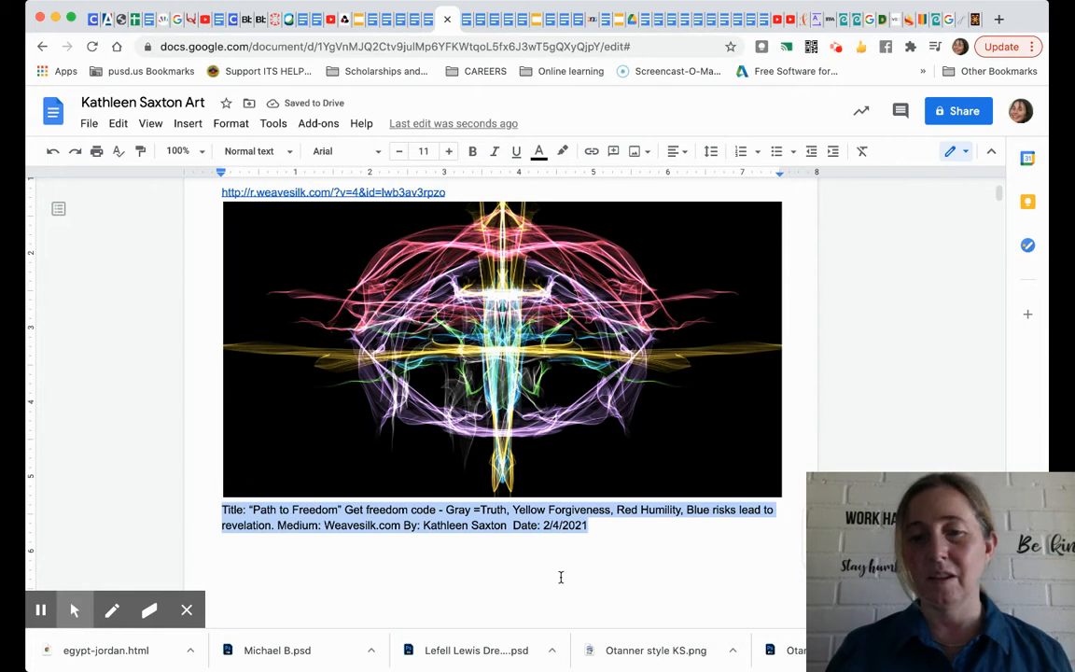
{"action": "left_click", "coordinate": [607, 557]}
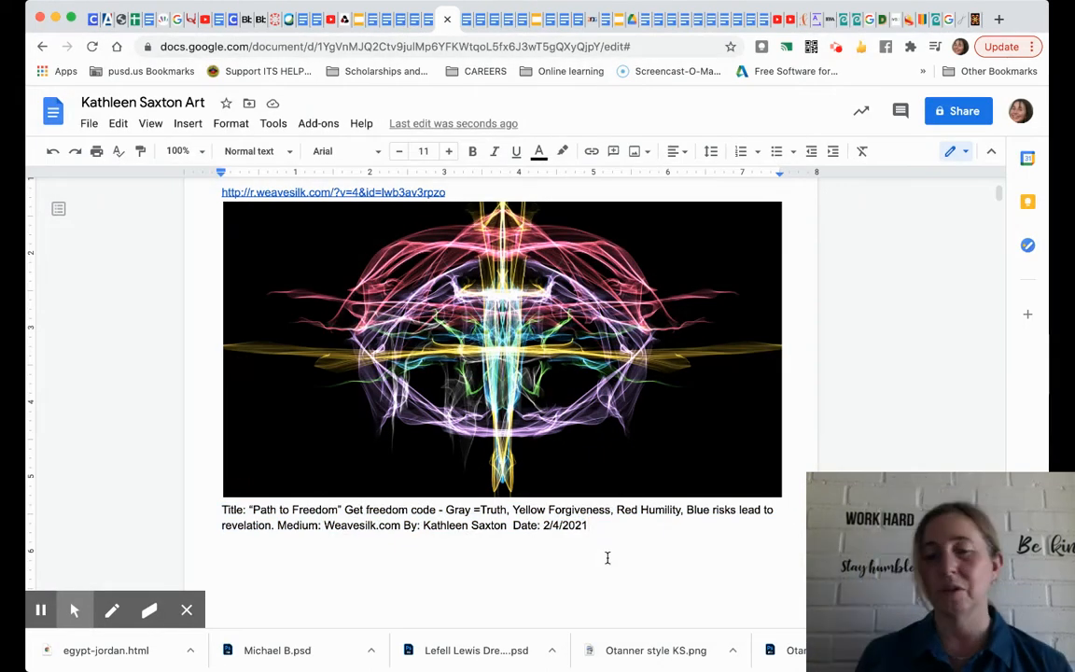